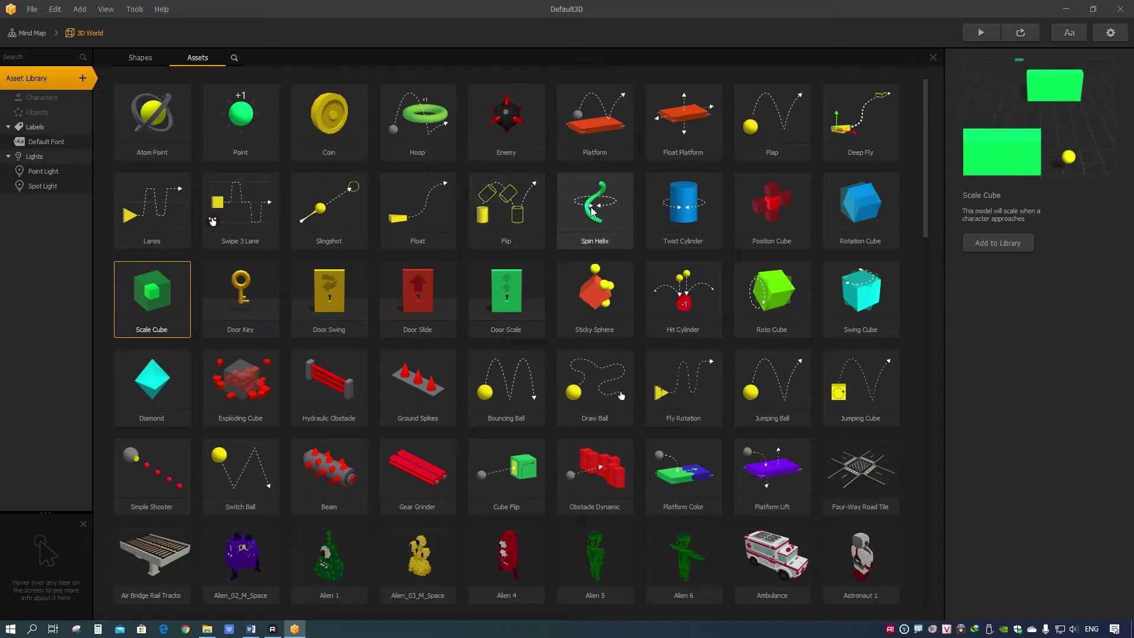
Step: Add the Spin Helix asset to the library and open its node map
click(609, 219)
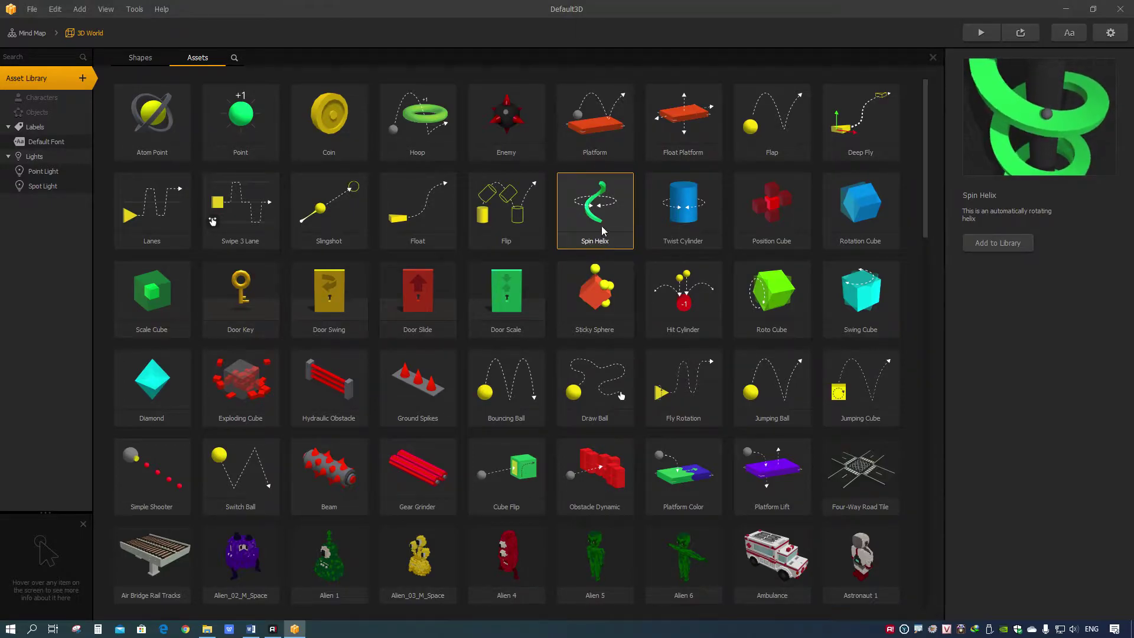
double_click(602, 216)
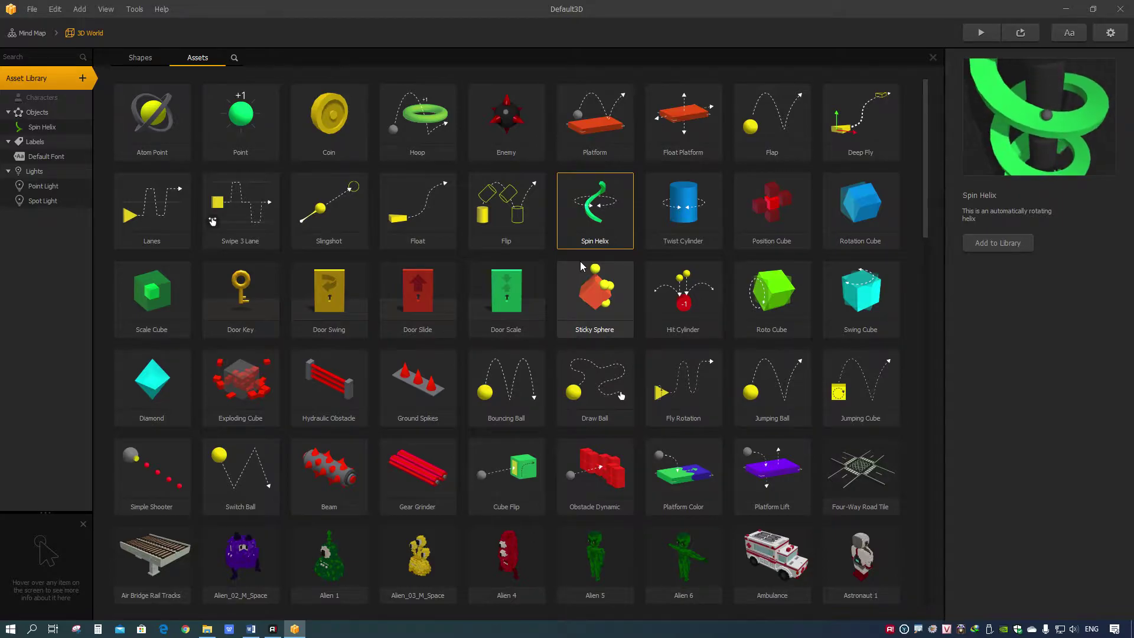
click(34, 129)
double_click(34, 129)
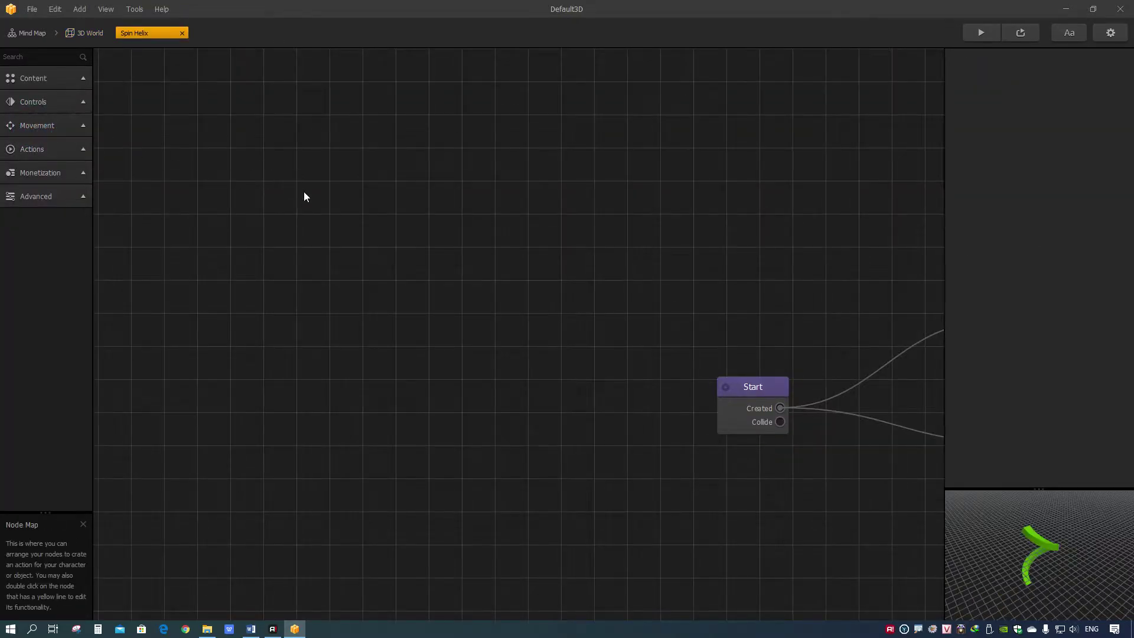
Step: Move the Spin Helix's 3D Model node closer to Start and examine the Rotate node's speed settings
drag(724, 288, 435, 221)
scroll(476, 275, up, 1)
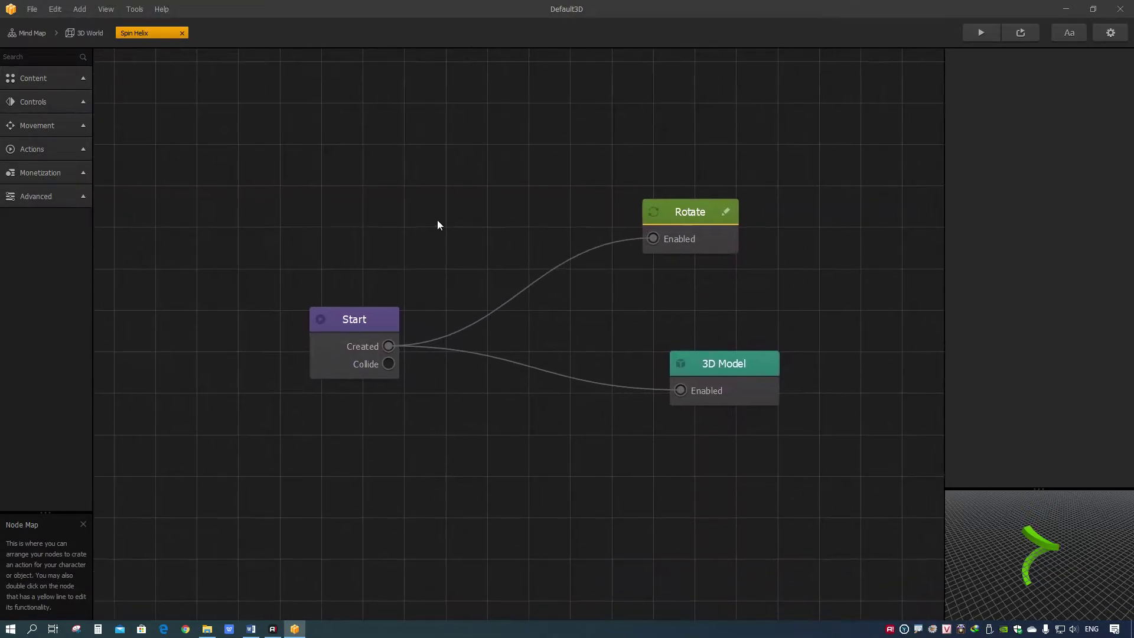
drag(722, 362, 621, 376)
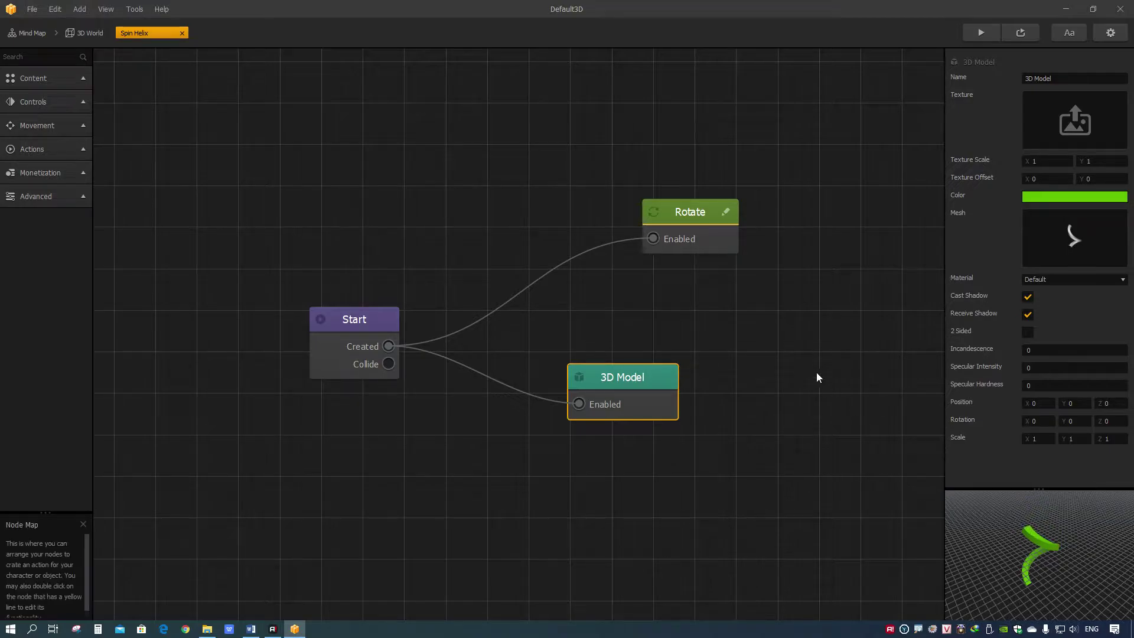
click(687, 219)
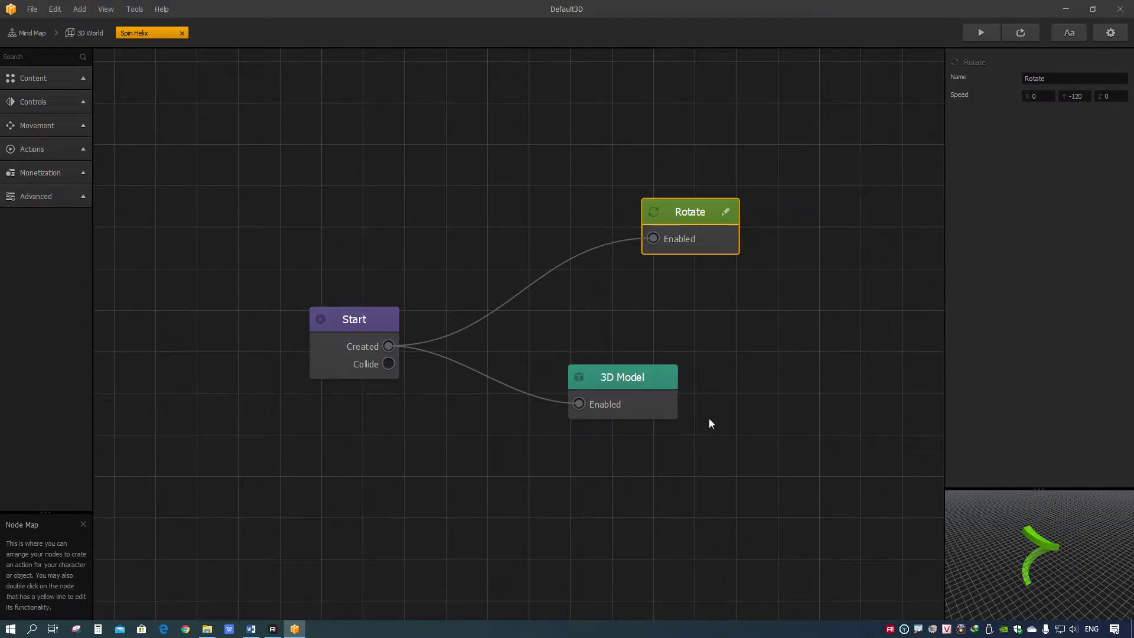
Step: Return to the 3D World's asset library and add the Twist Cylinder asset
click(86, 34)
click(82, 78)
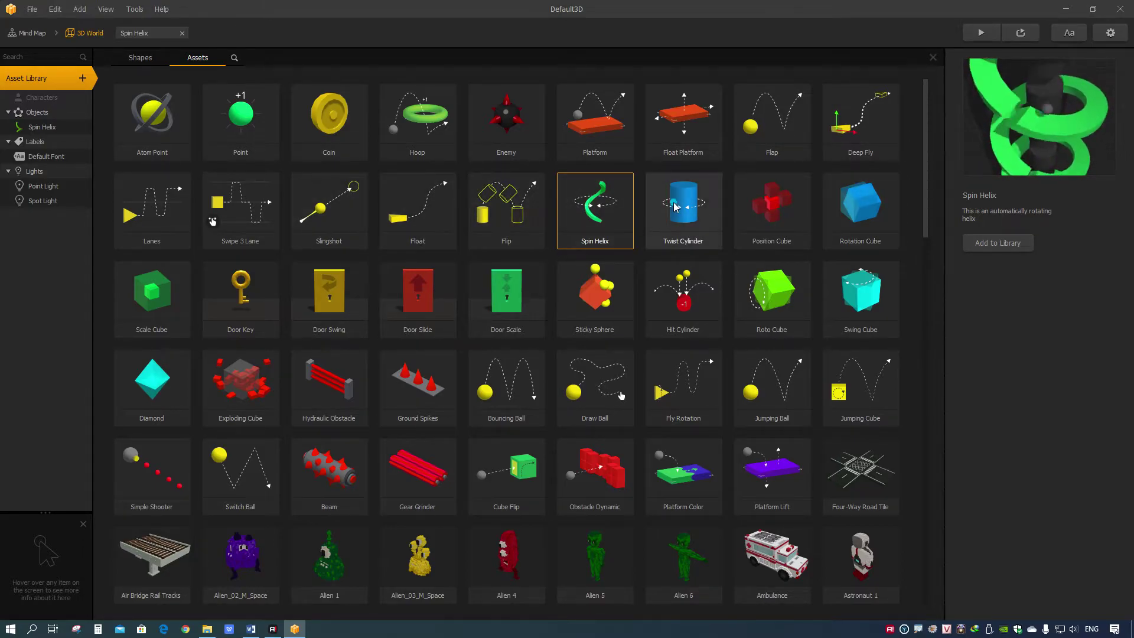
click(680, 219)
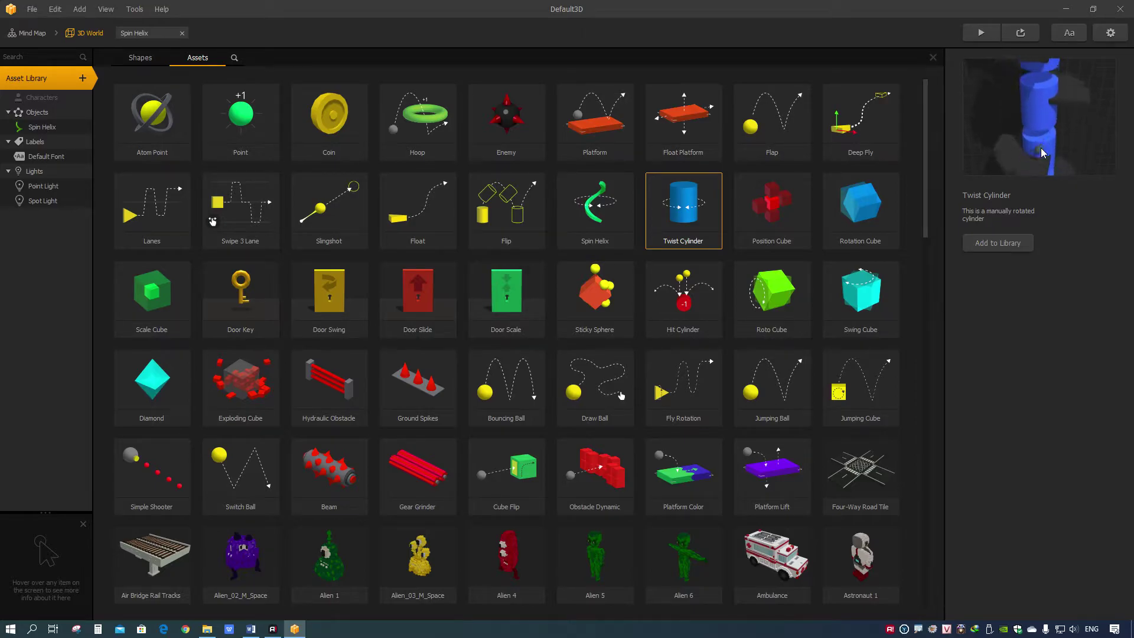
double_click(679, 211)
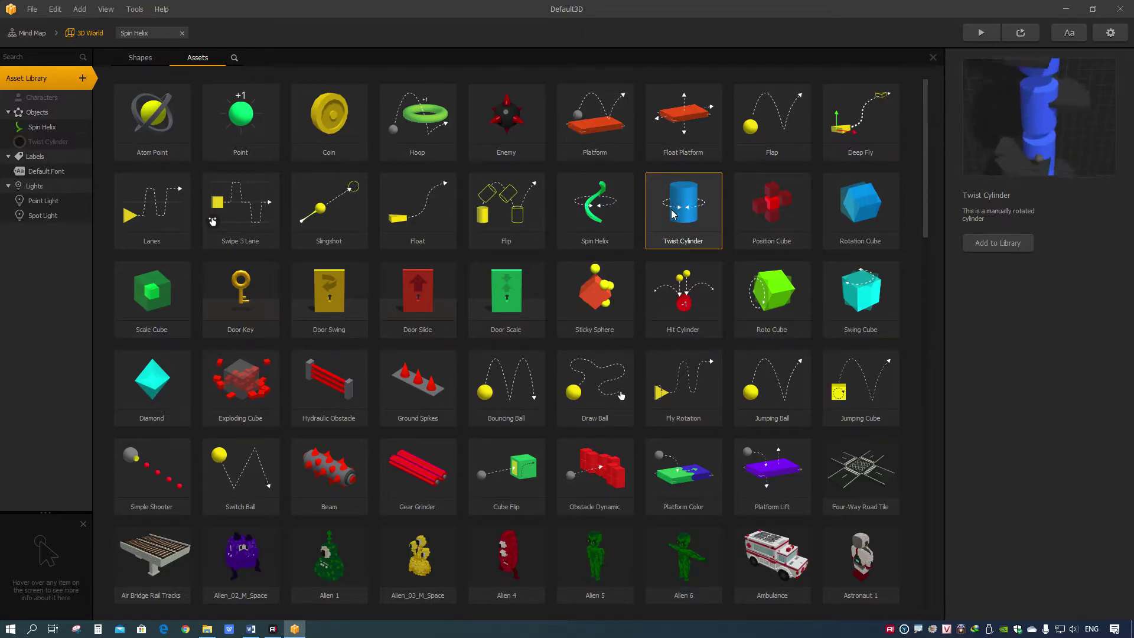
Step: Delete the Spin Helix object from the project's assets and confirm the deletion
click(42, 126)
key(Delete)
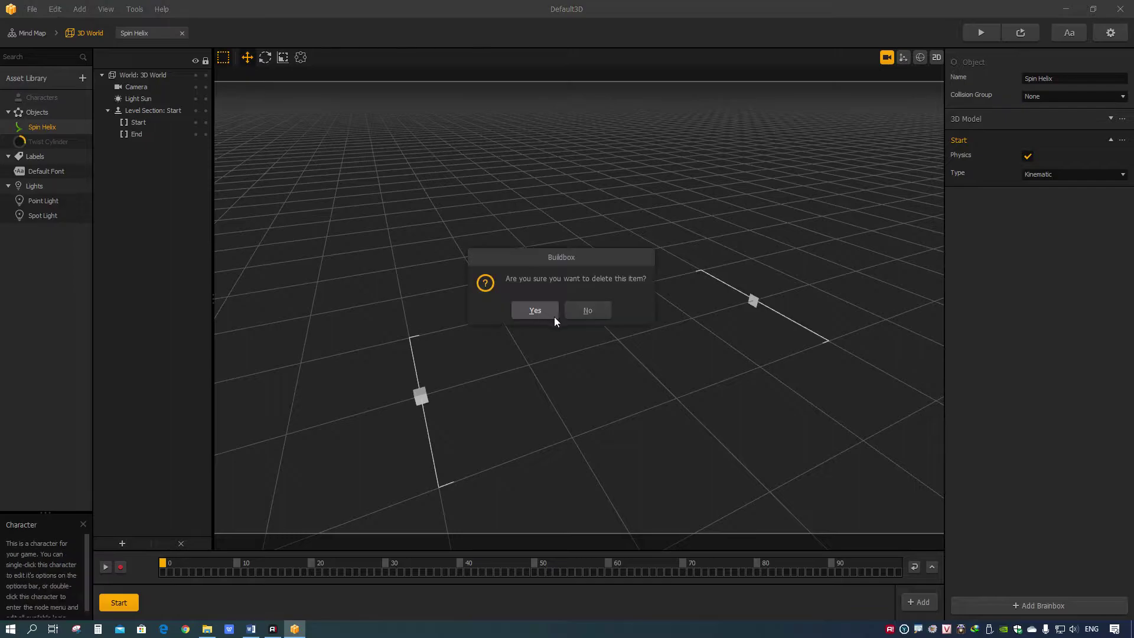
click(544, 316)
Step: Open the Twist Cylinder's node map, move its 3D Model node below Start, and show the Touch Rotate node's settings
click(44, 129)
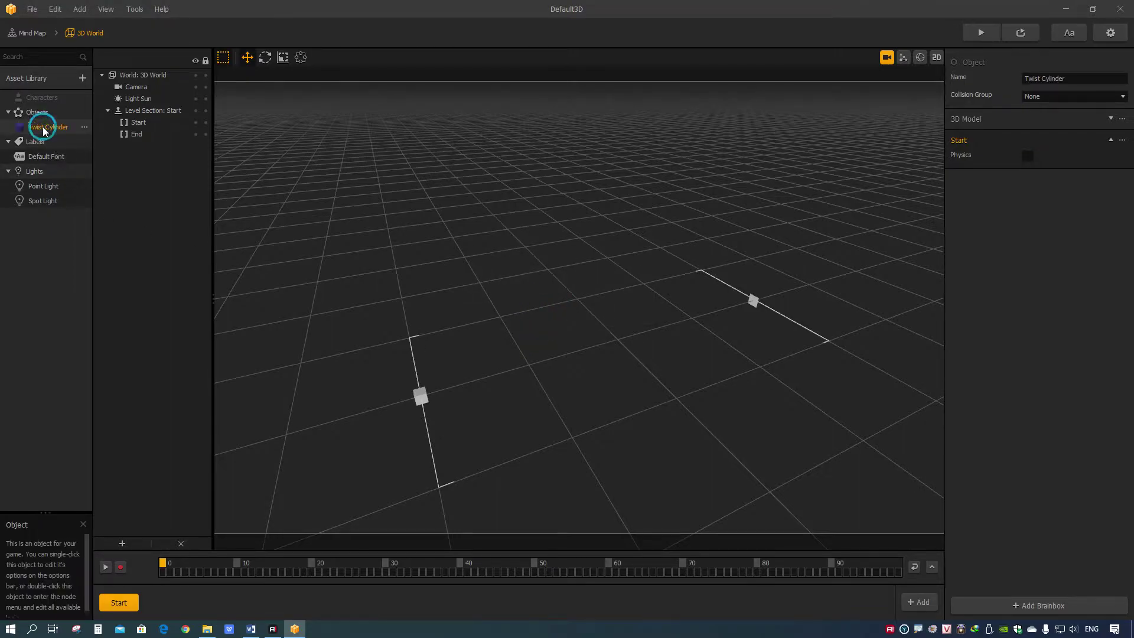
double_click(44, 129)
drag(489, 251, 414, 225)
drag(623, 253, 438, 398)
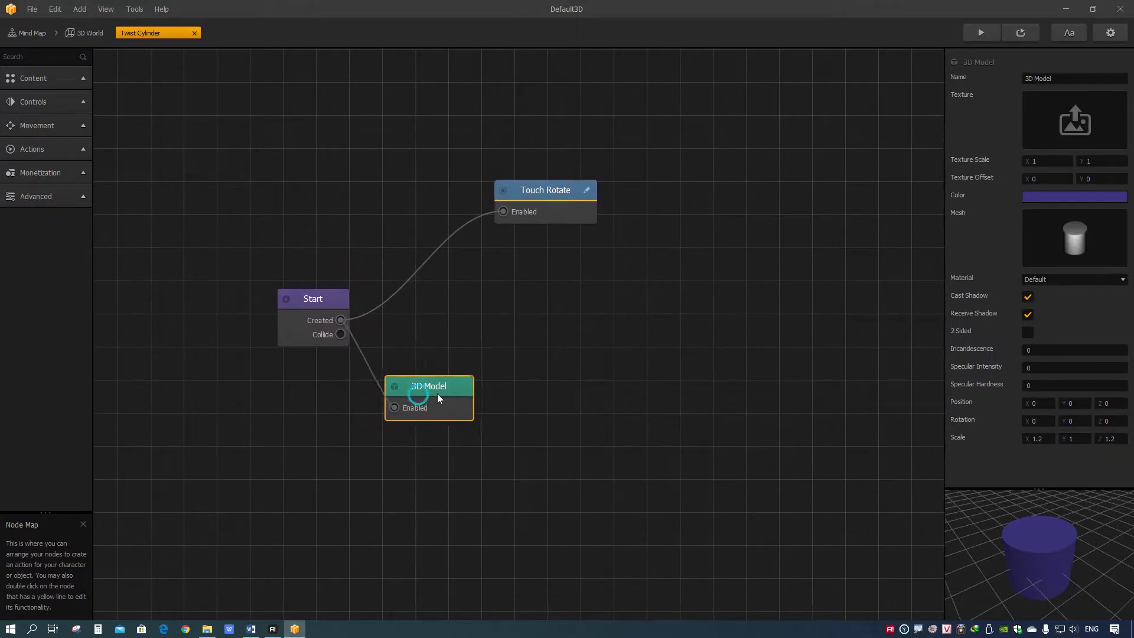
scroll(532, 180, up, 2)
click(537, 192)
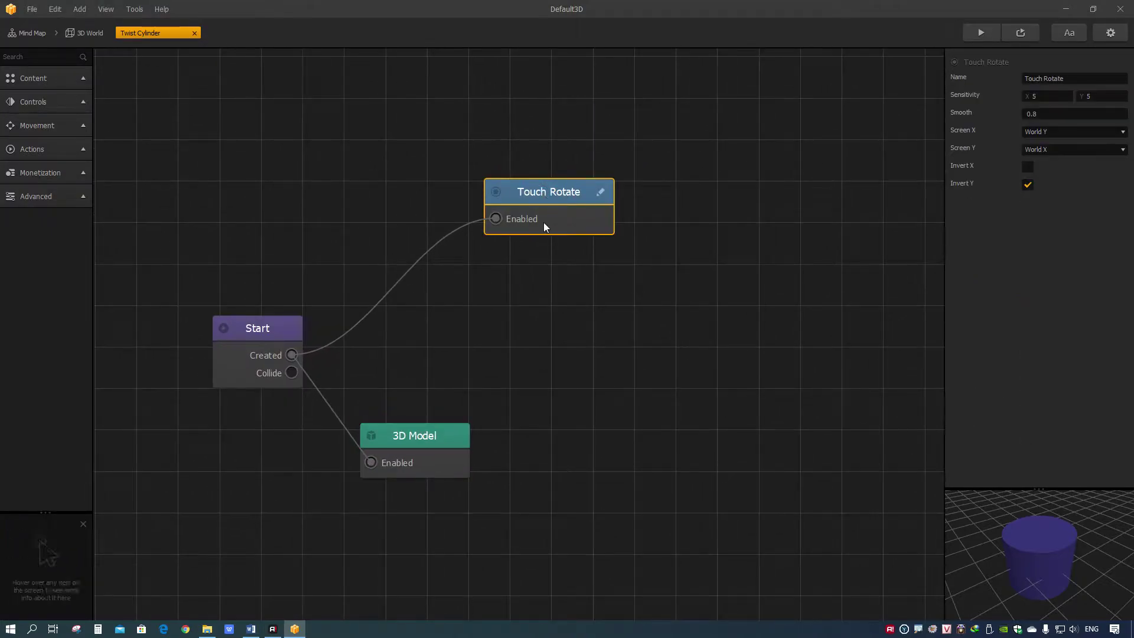
Step: Search the available nodes for "touch" and look up the Touch Rotate node
click(28, 56)
text(touch)
click(50, 123)
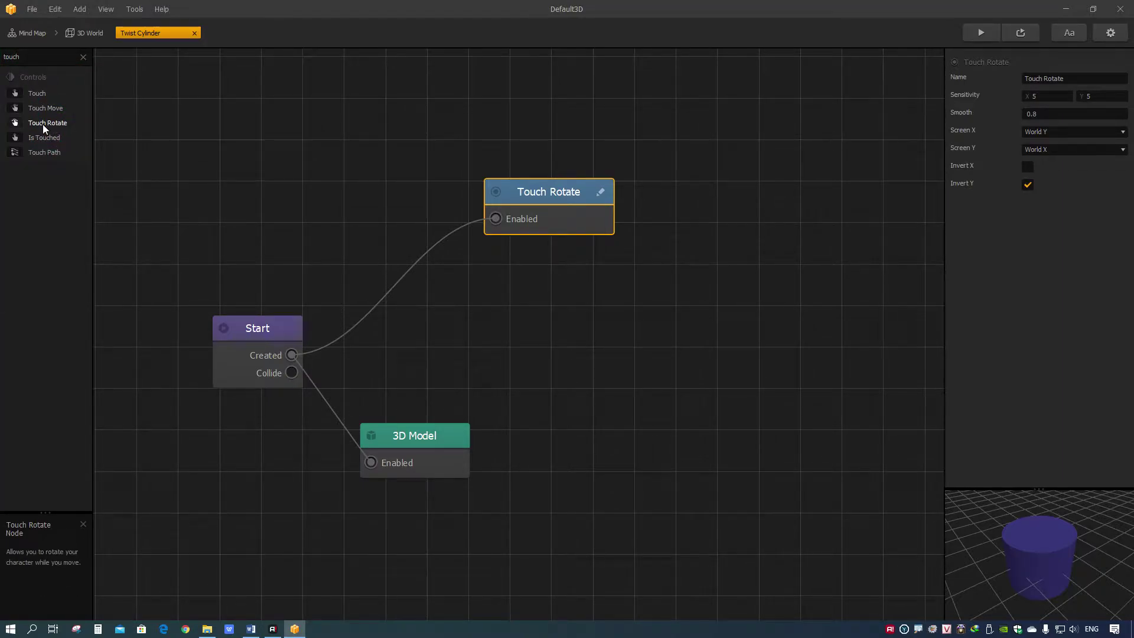
Step: Examine the Touch Rotate node's sensitivity, axis and invert options, and move the node closer to Start
mouse_move(1026, 135)
mouse_move(1031, 114)
mouse_move(1073, 98)
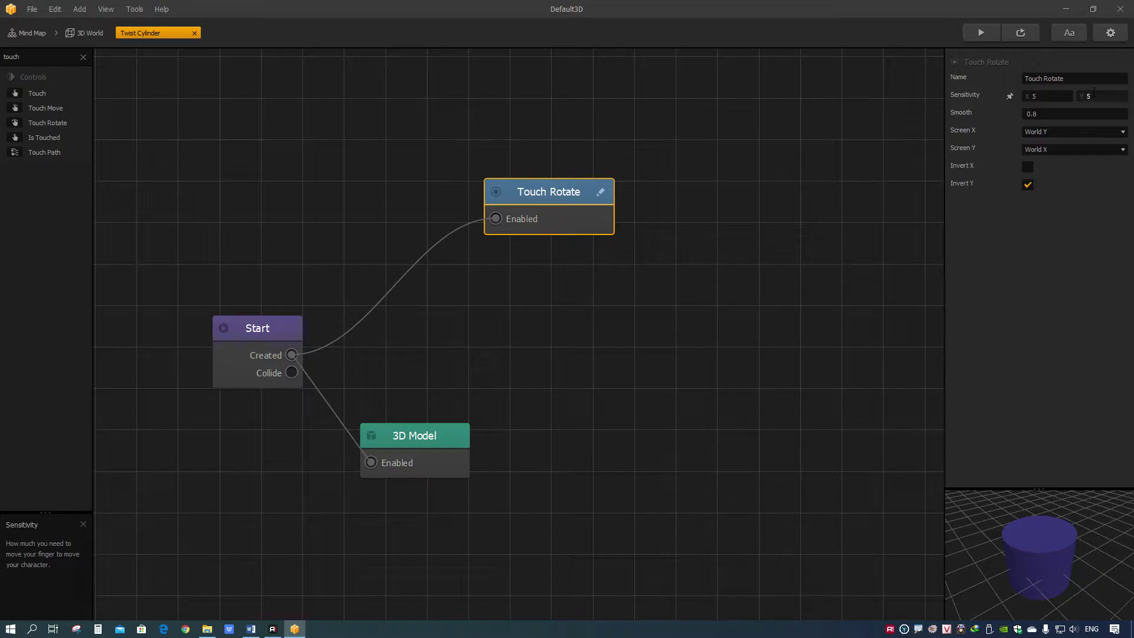
click(1108, 95)
key(BackSpace)
click(1038, 222)
click(749, 348)
drag(597, 190, 594, 189)
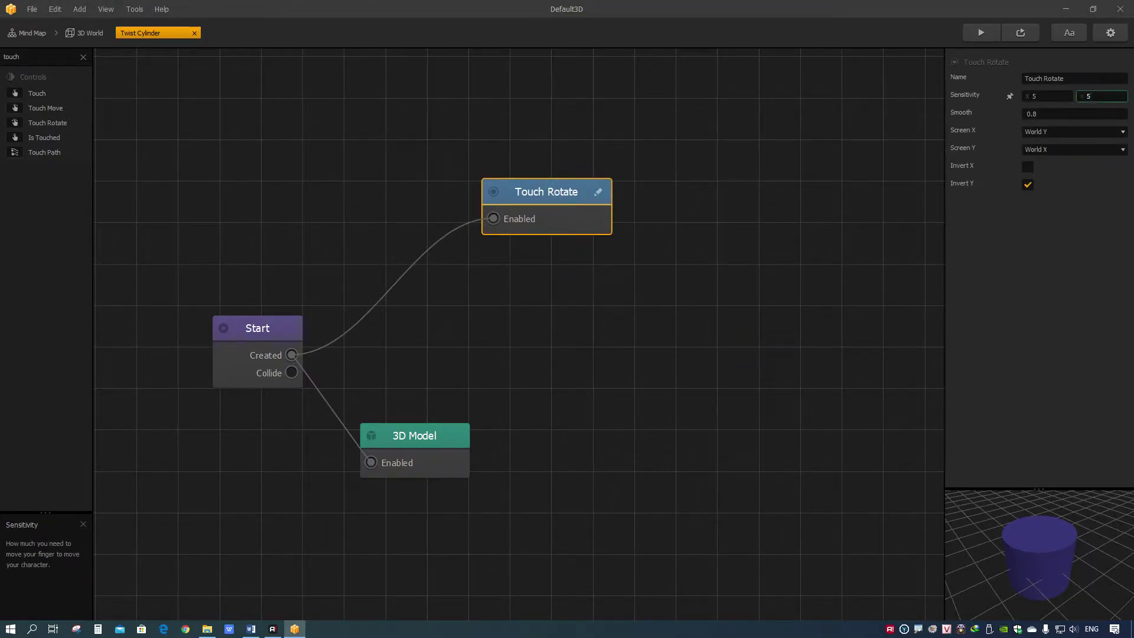
click(1034, 95)
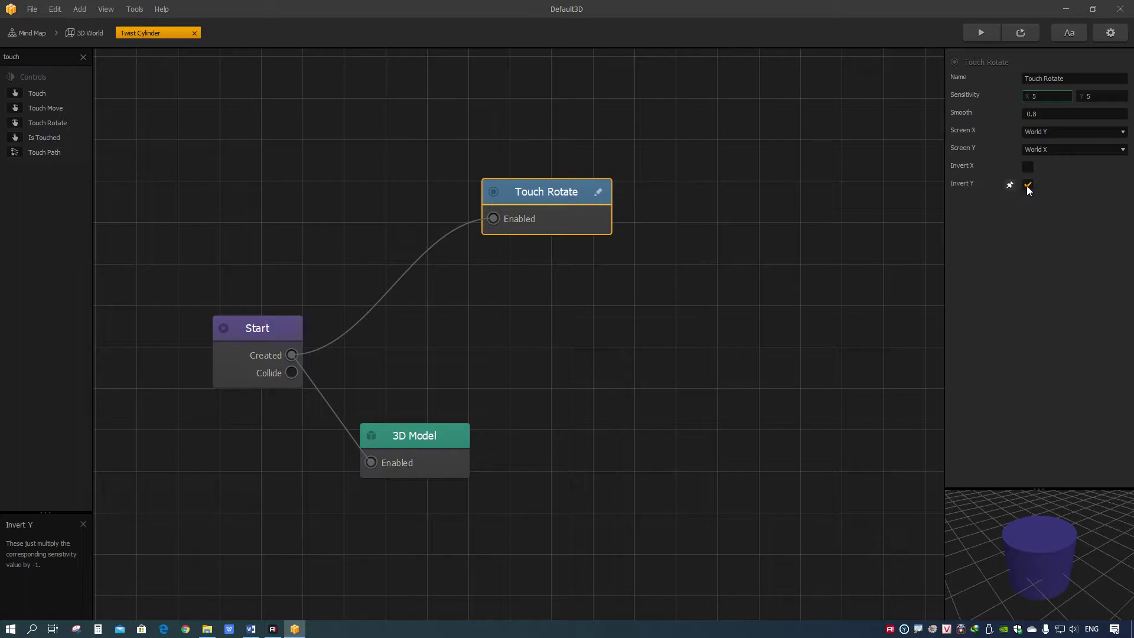
drag(537, 197, 493, 207)
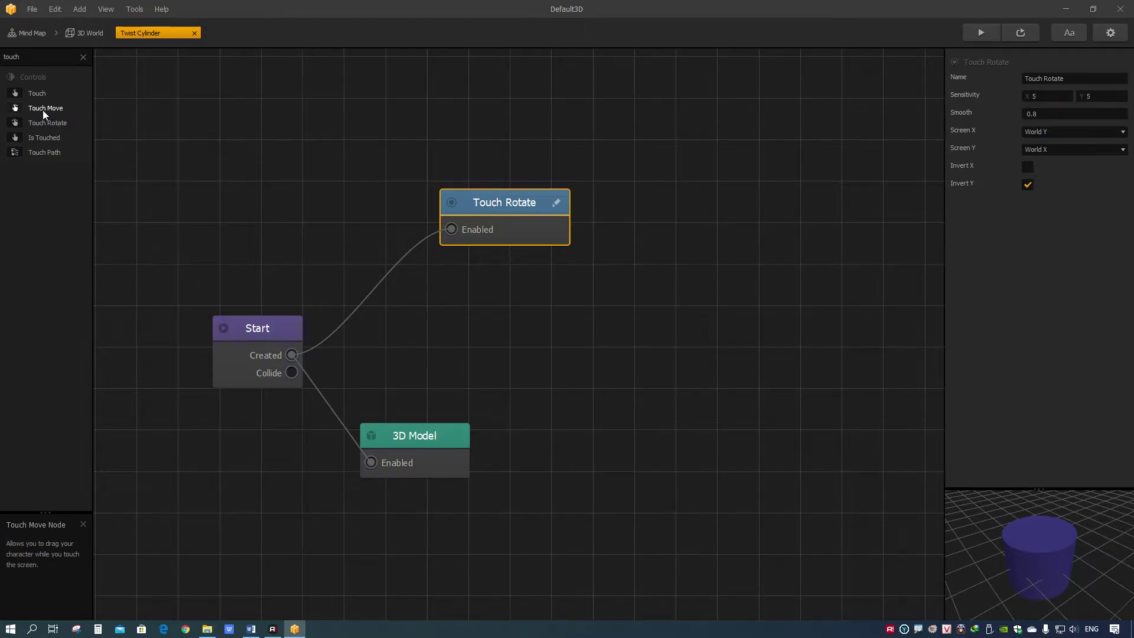
Step: Add a Touch Move node to the Twist Cylinder's map, above and beside the Touch Rotate node
drag(41, 110, 286, 122)
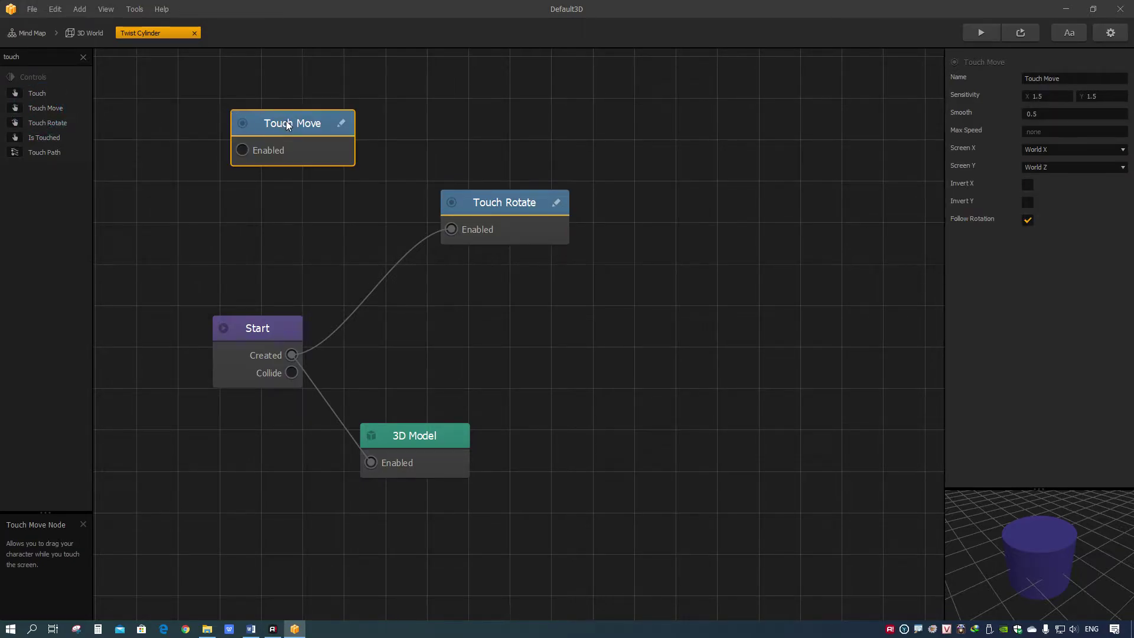
drag(504, 201, 522, 204)
drag(283, 114, 313, 132)
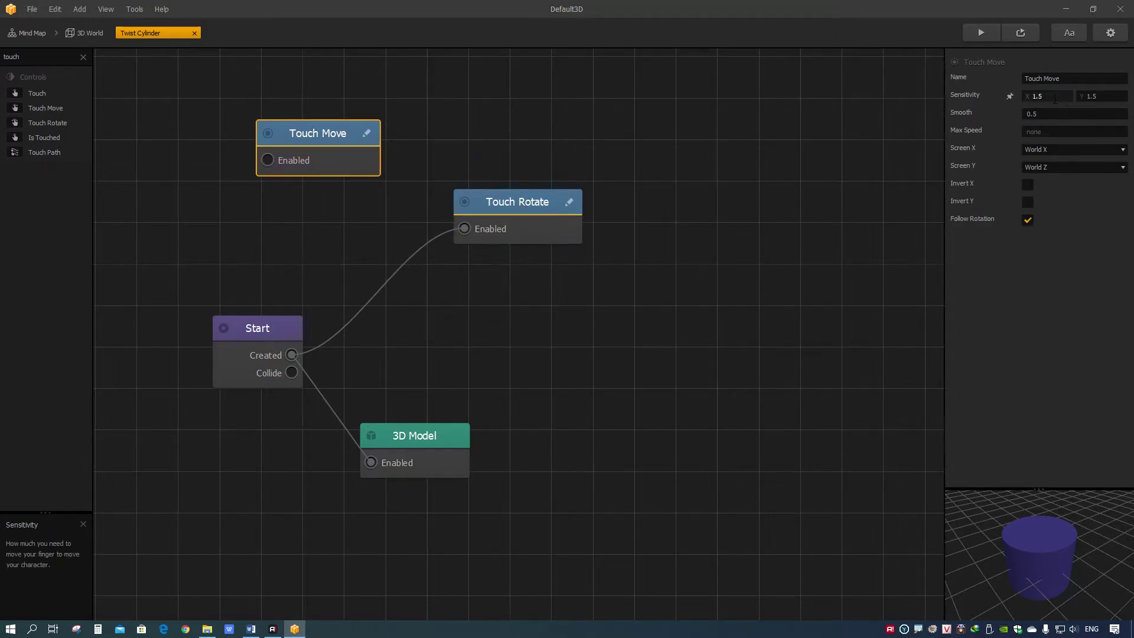
Step: Examine the Touch Move node's X and Y sensitivity and shift the node slightly away from Touch Rotate
click(1096, 96)
key(shift+Tab)
key(Tab)
key(shift+Tab)
drag(298, 135, 273, 145)
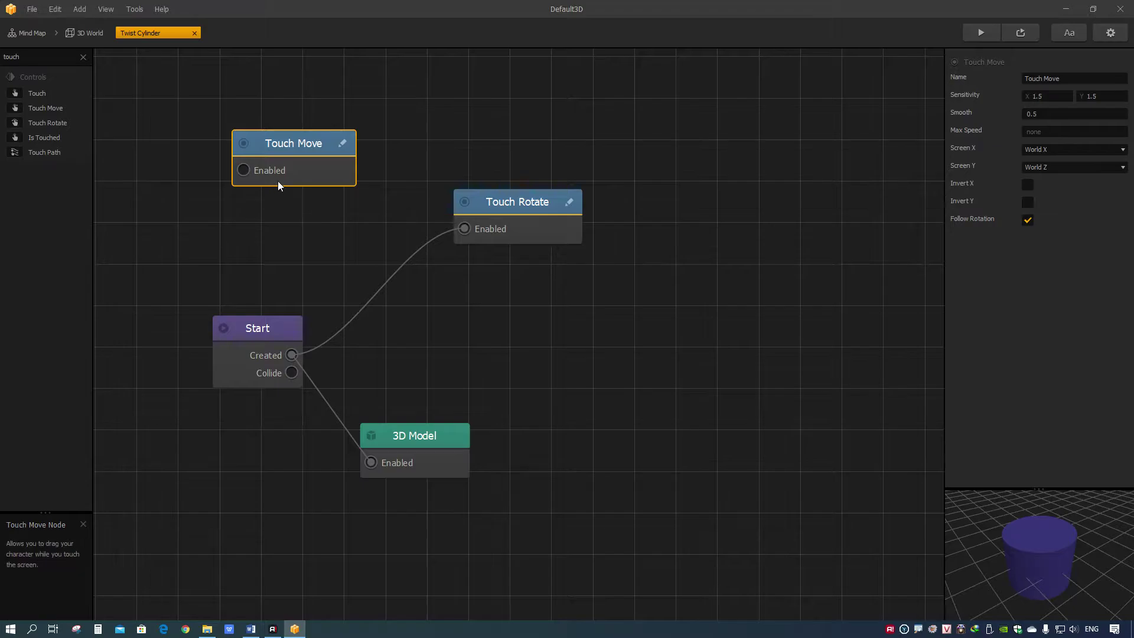
Step: Return to the 3D World, delete the Twist Cylinder object and confirm the deletion
click(86, 32)
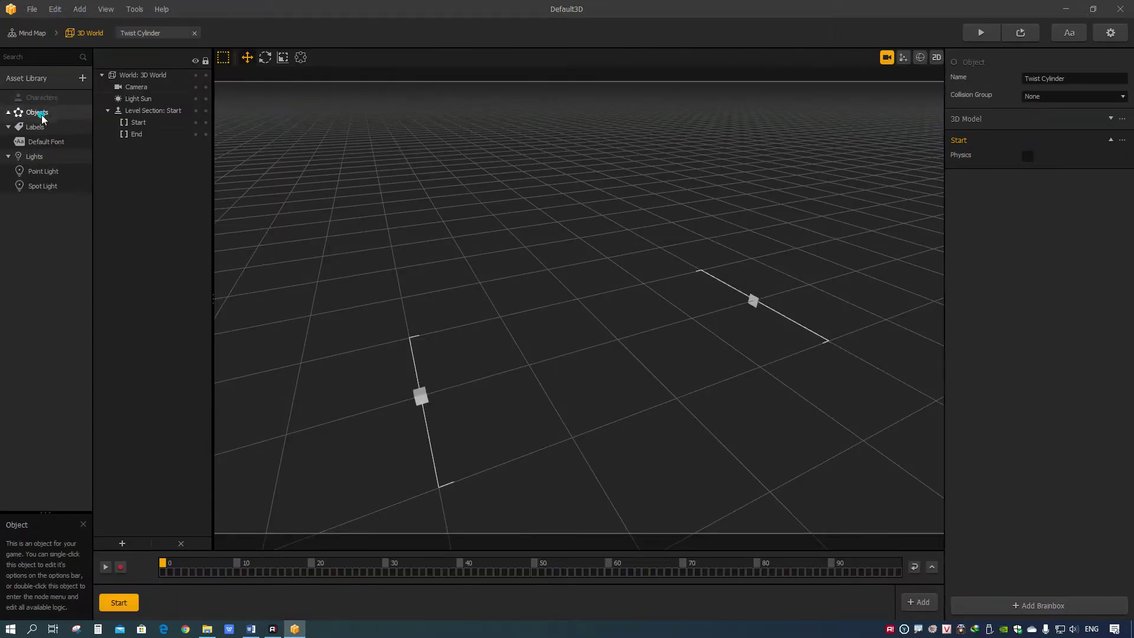
key(Delete)
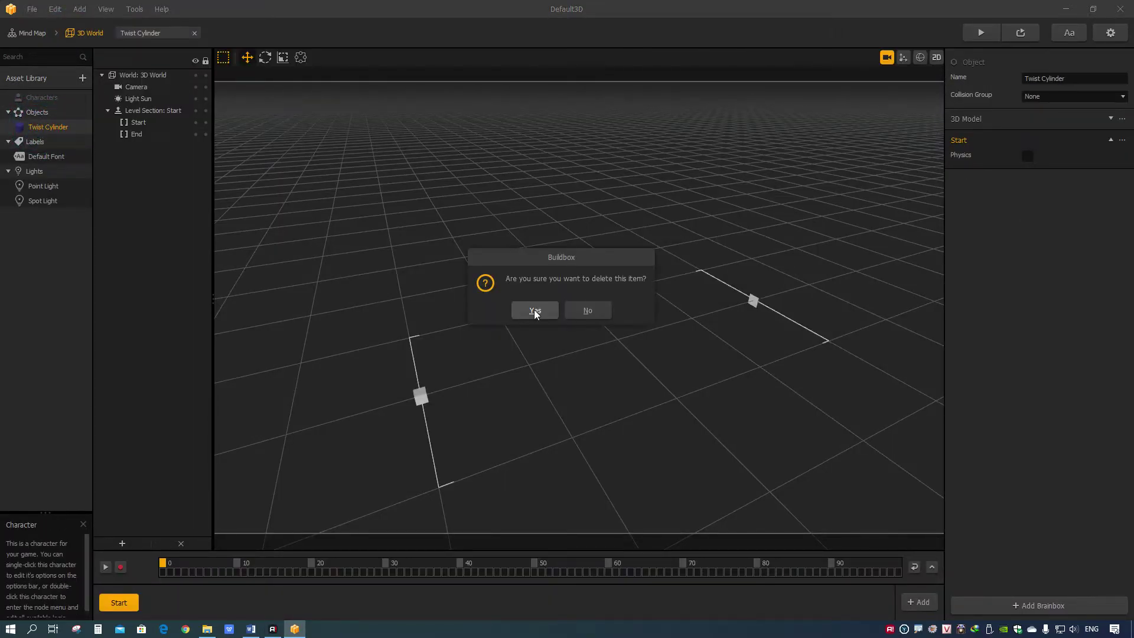
click(540, 309)
Step: Preview the Position Cube in the asset library and add it to the project
click(35, 78)
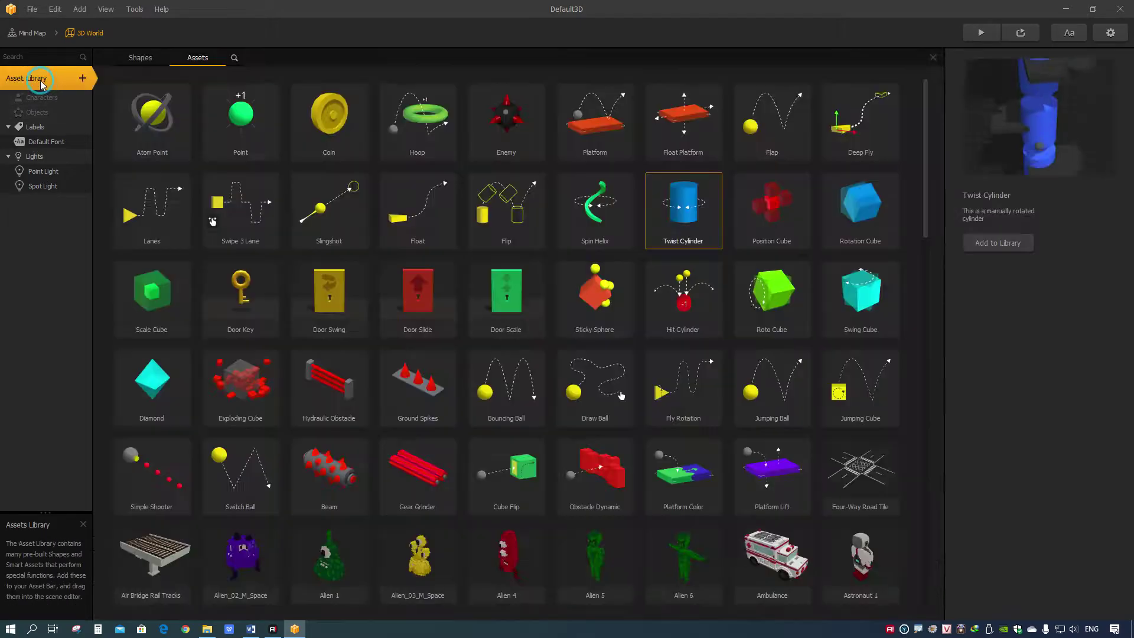
click(782, 225)
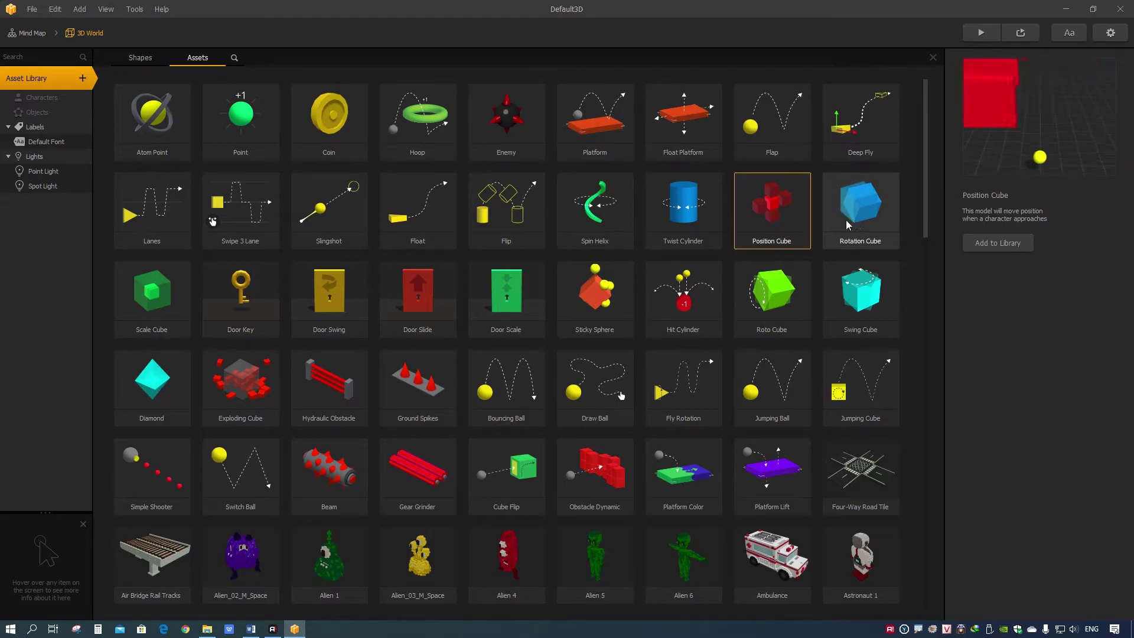
click(796, 222)
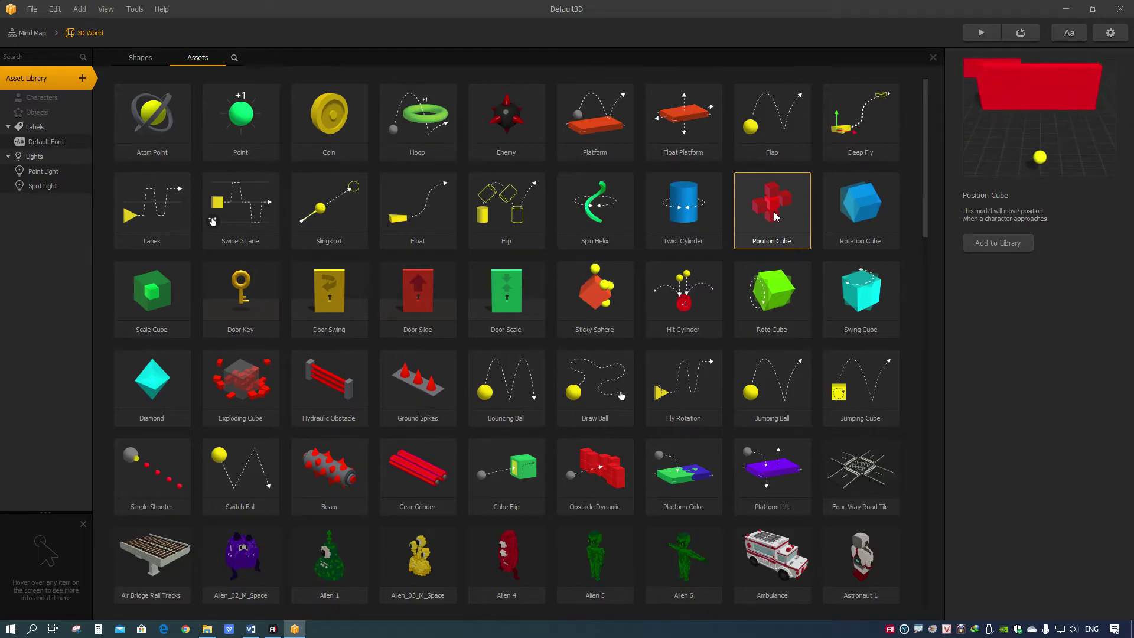
double_click(776, 216)
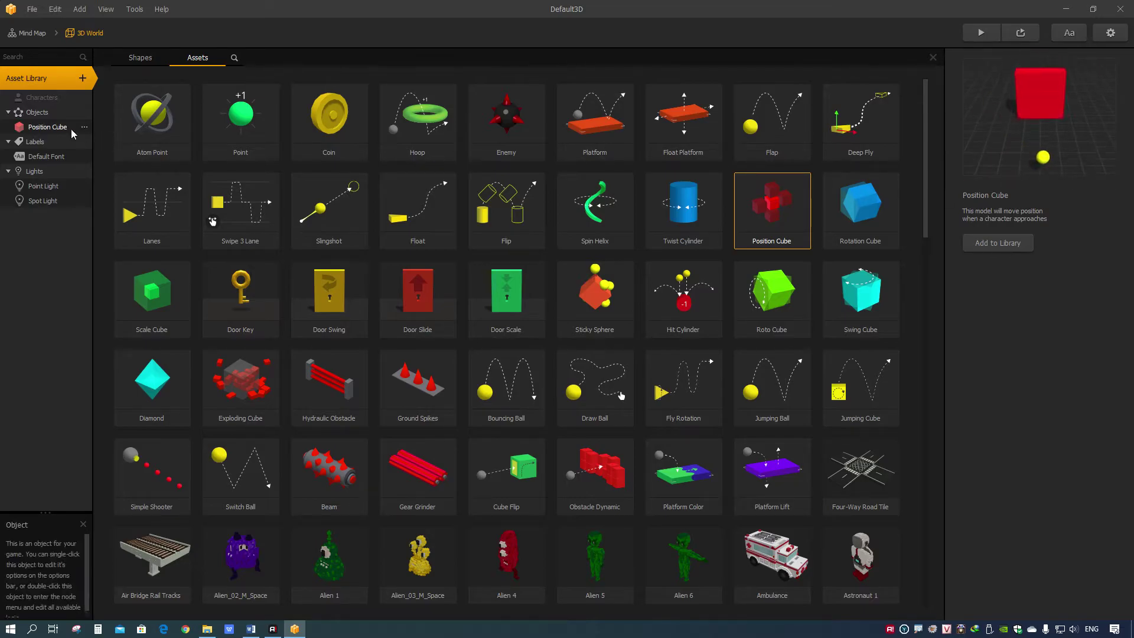
Step: Compare the previews of the Rotation Cube, Scale Cube and Position Cube assets
click(871, 220)
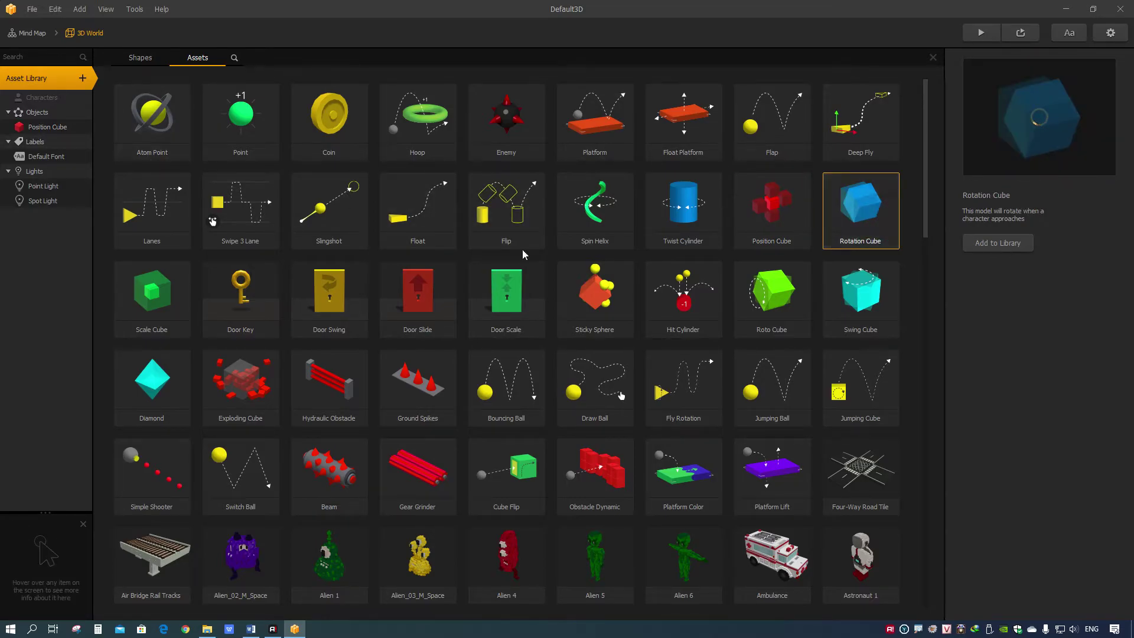
click(158, 313)
click(784, 211)
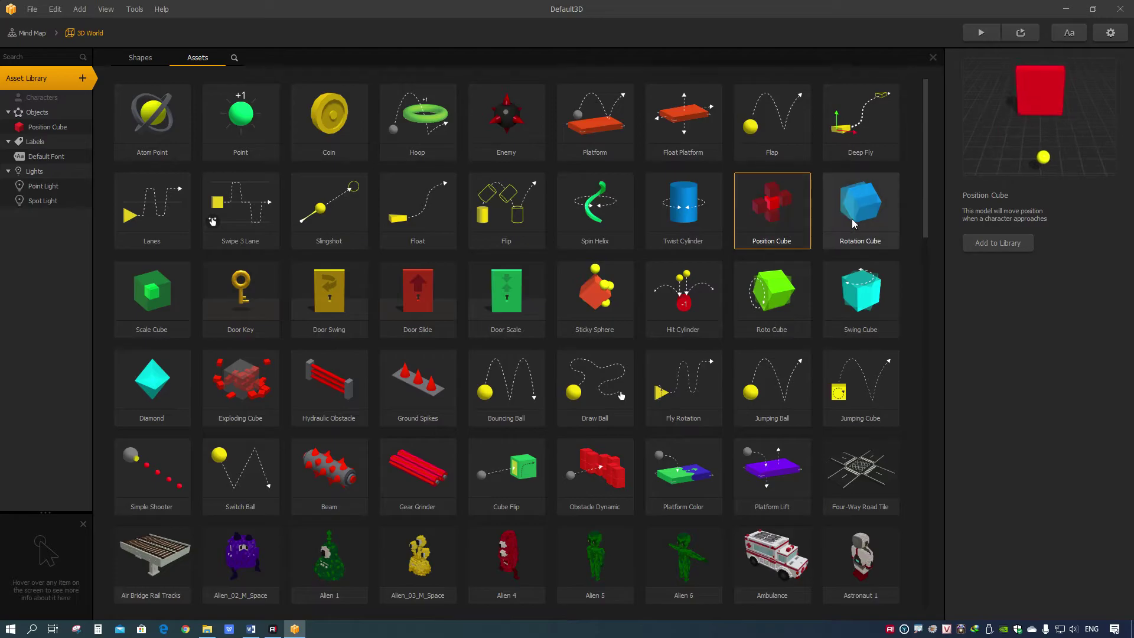
Step: Open the Position Cube's node map and arrange the Wake Up, 3D Model and Position Animation nodes around Start
click(48, 128)
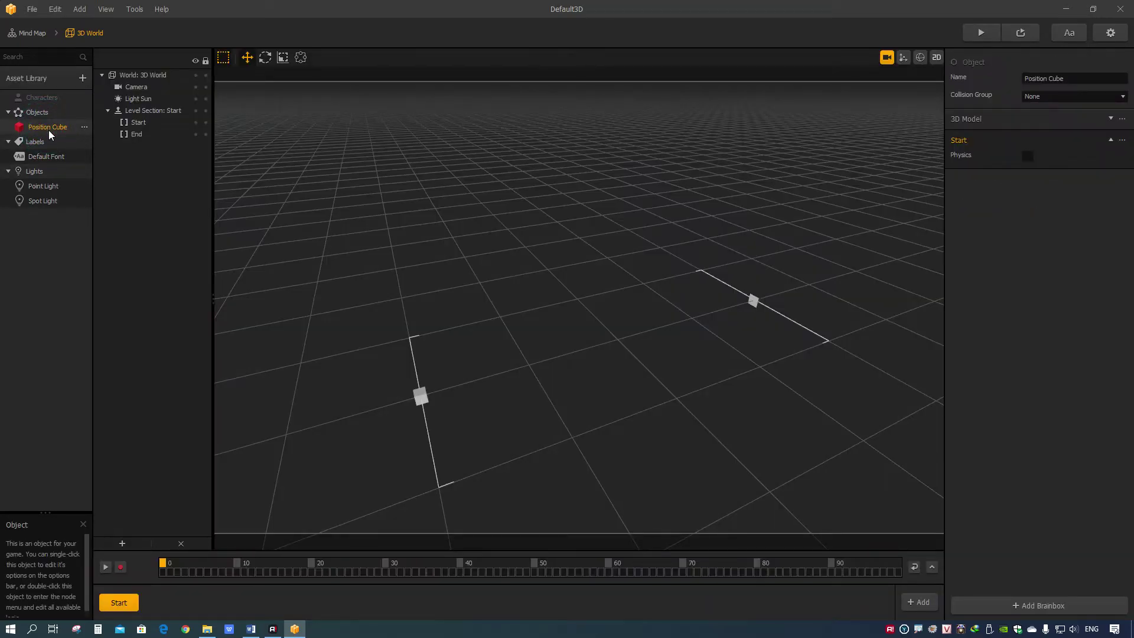
double_click(49, 127)
drag(389, 240, 373, 391)
scroll(482, 239, up, 2)
drag(479, 219, 425, 207)
drag(461, 355, 389, 396)
mouse_move(427, 208)
mouse_down()
mouse_move(445, 193)
mouse_move(409, 213)
mouse_up()
drag(667, 201, 629, 206)
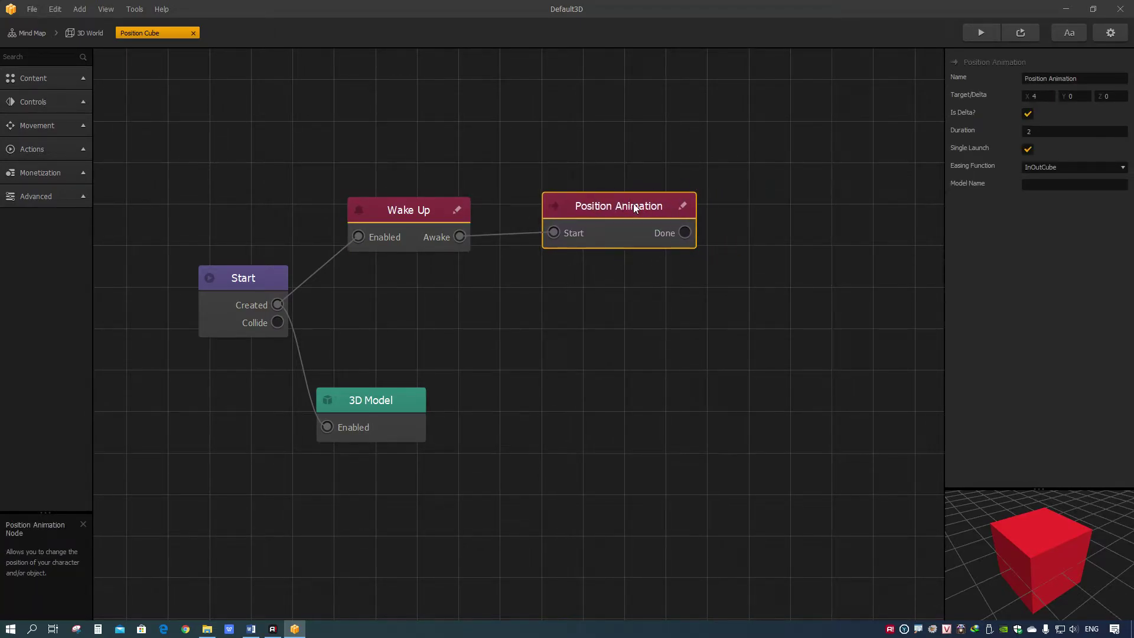
Step: Examine the Position Animation node's X, Y and Z Target/Delta values
click(1039, 96)
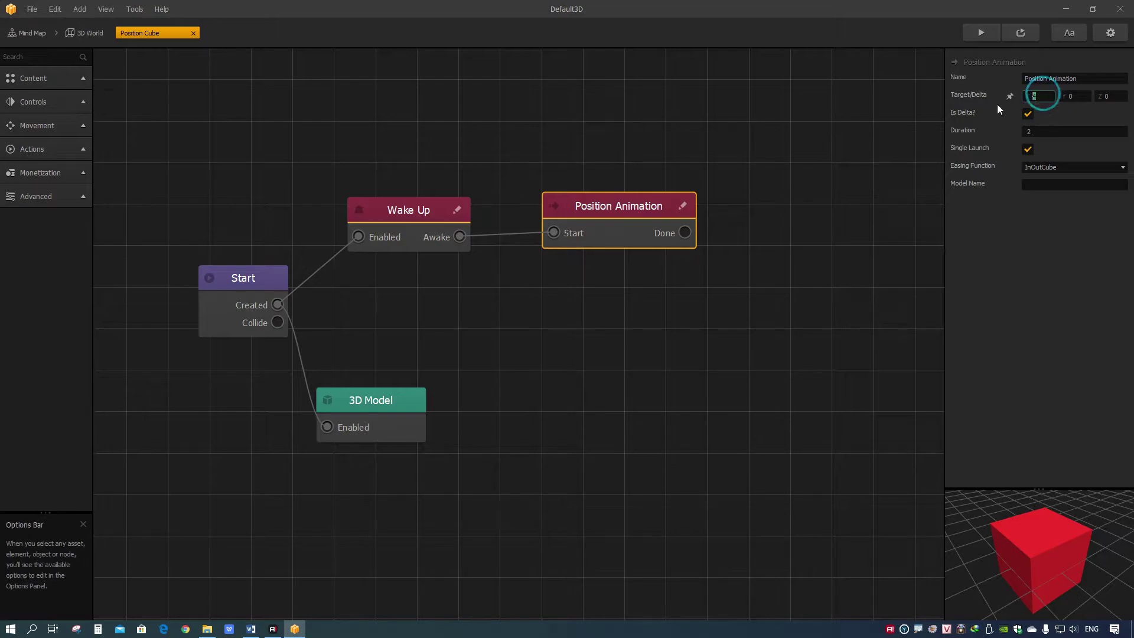
click(1109, 95)
click(1040, 96)
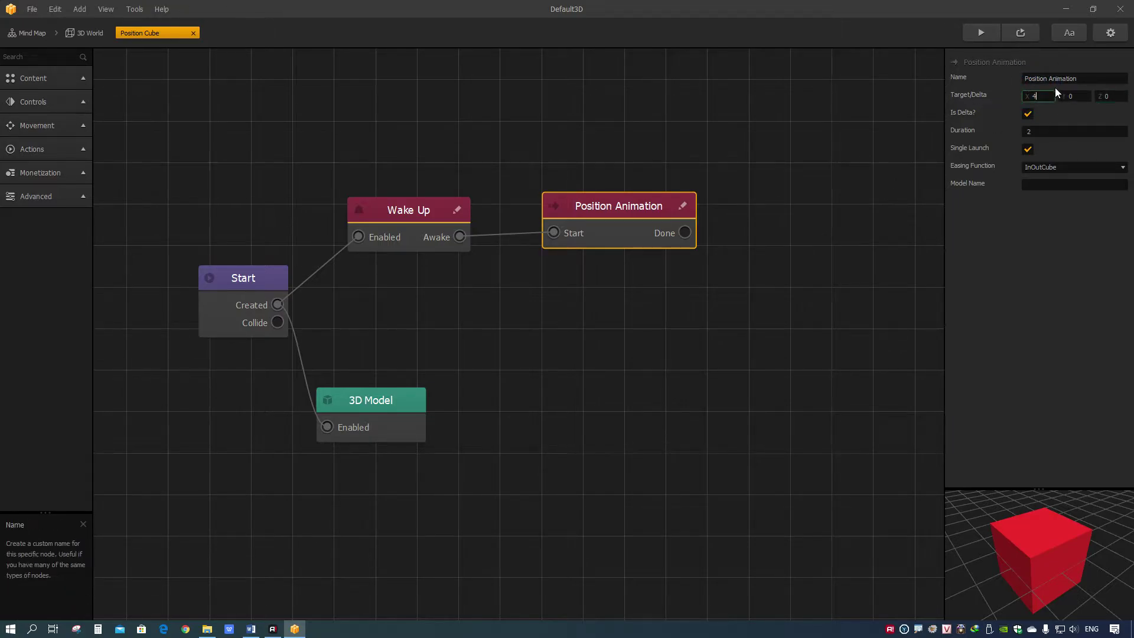
double_click(1033, 97)
click(1072, 96)
click(1106, 98)
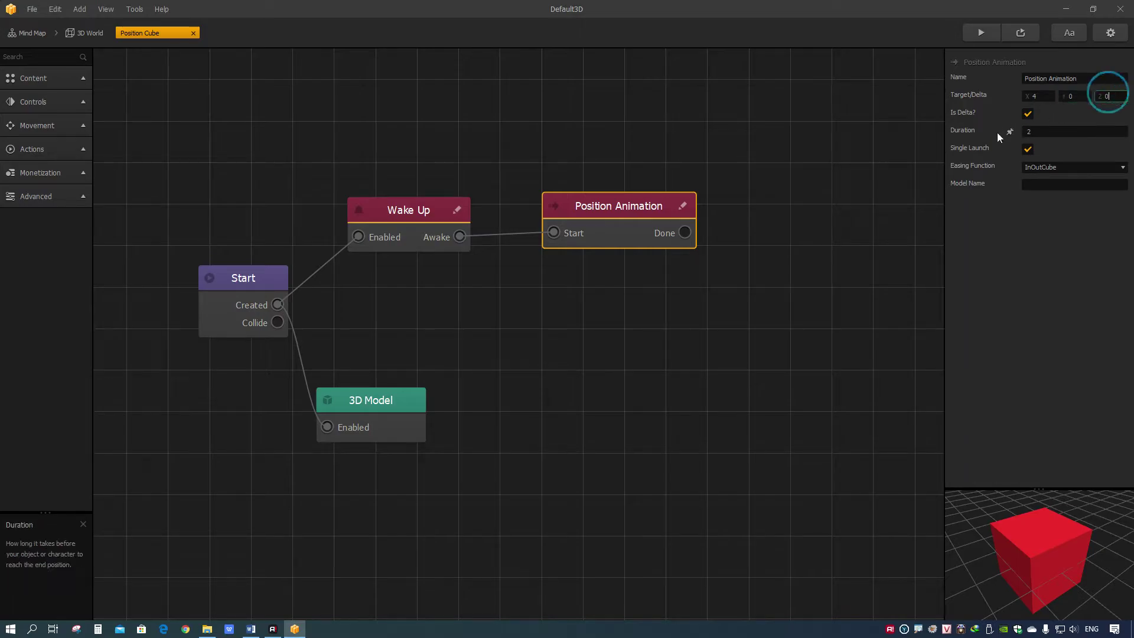
Step: Examine the Position Animation node's Duration setting
double_click(1034, 131)
click(1040, 131)
double_click(1028, 131)
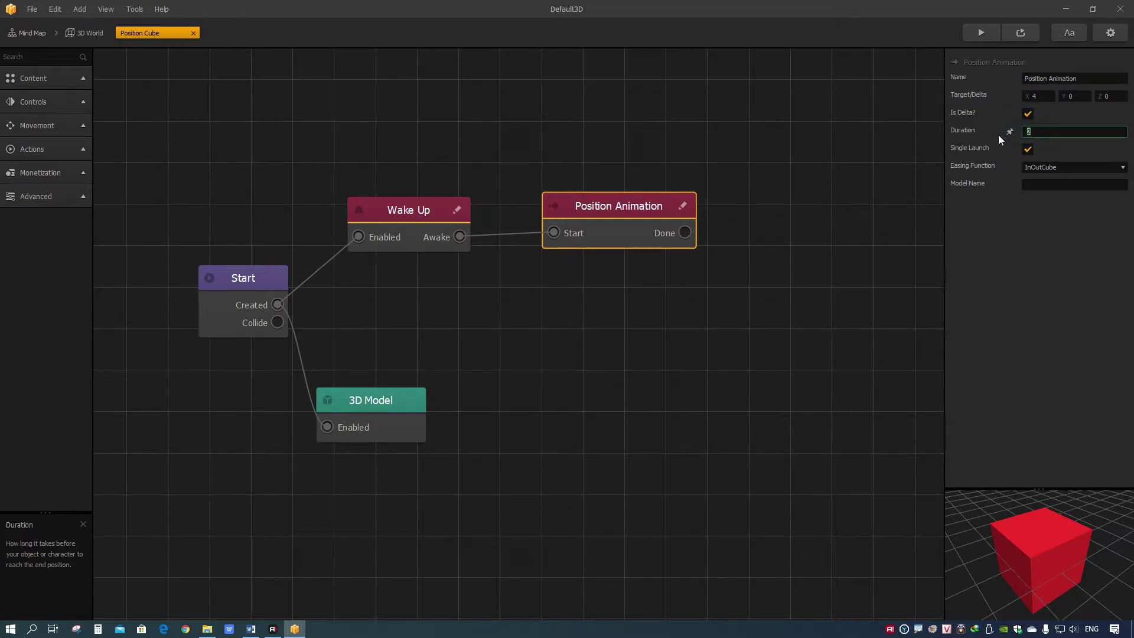
Step: Set the Position Animation node's Duration to 0.5, and toggle its Single Launch option off and back on
text(0.5)
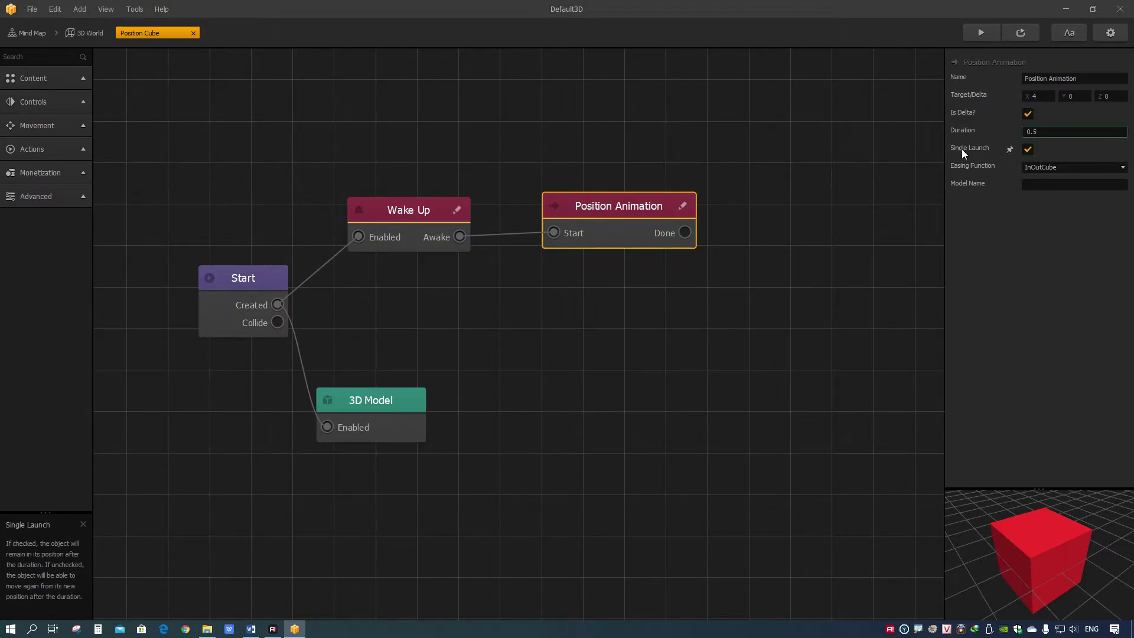
click(1028, 149)
click(1027, 148)
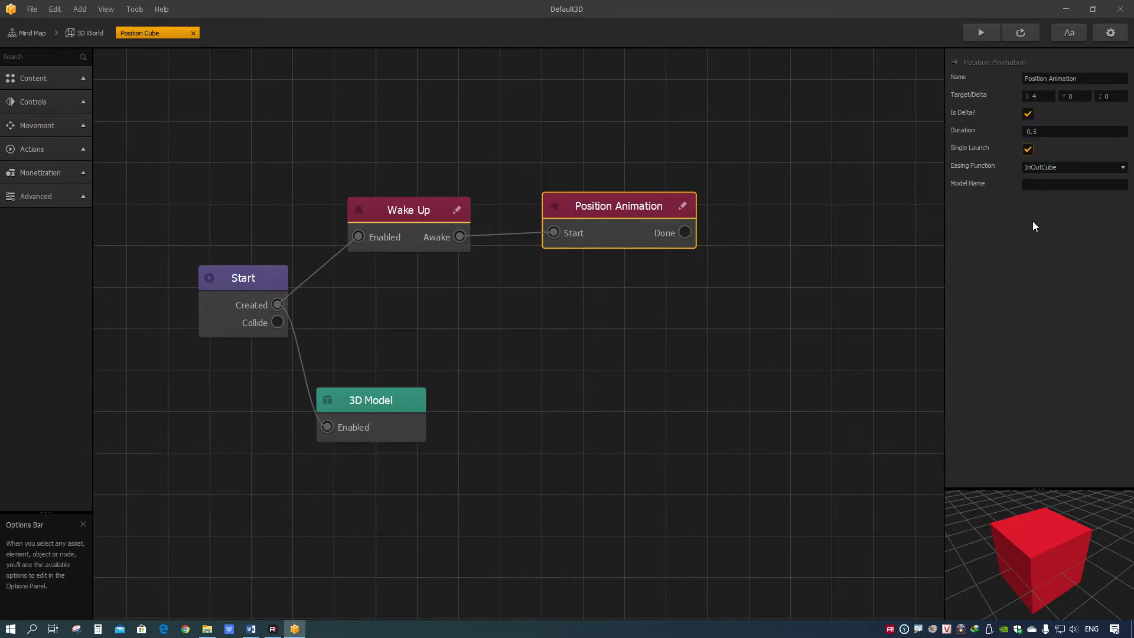
click(1041, 180)
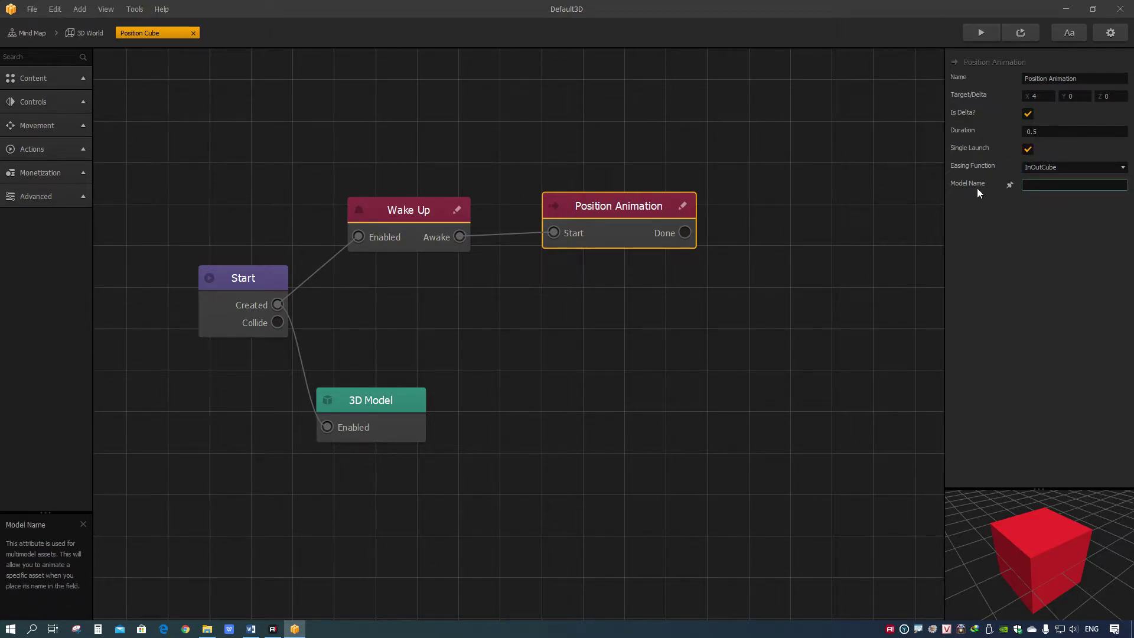
Step: Rename the 3D Model node as tu1
click(415, 397)
click(1037, 80)
key(ctrl+a)
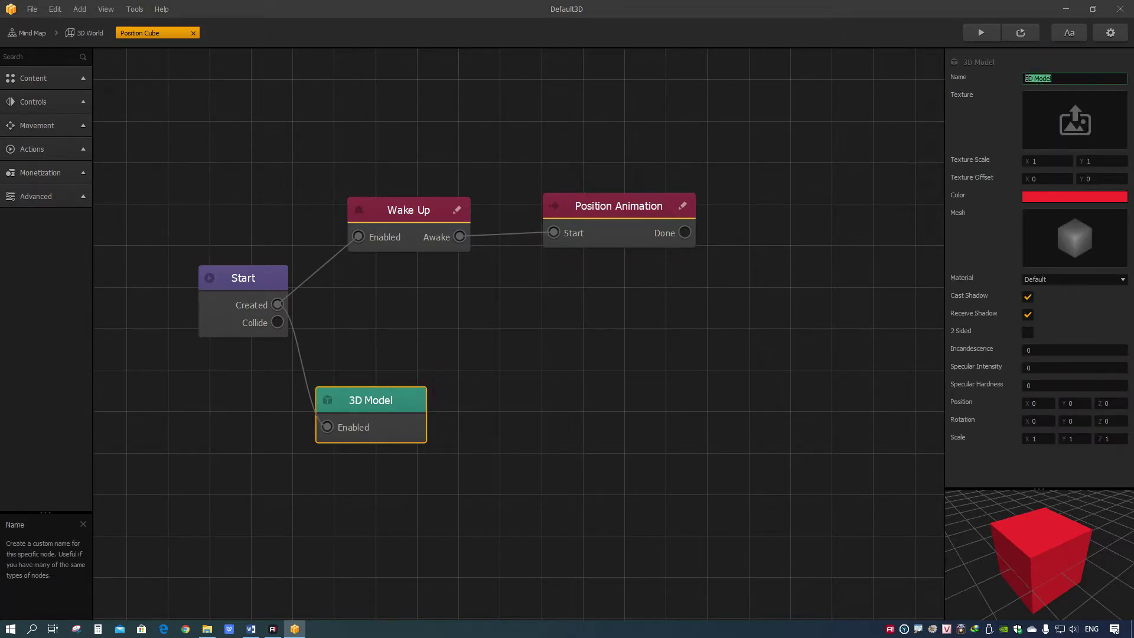
text(tu1)
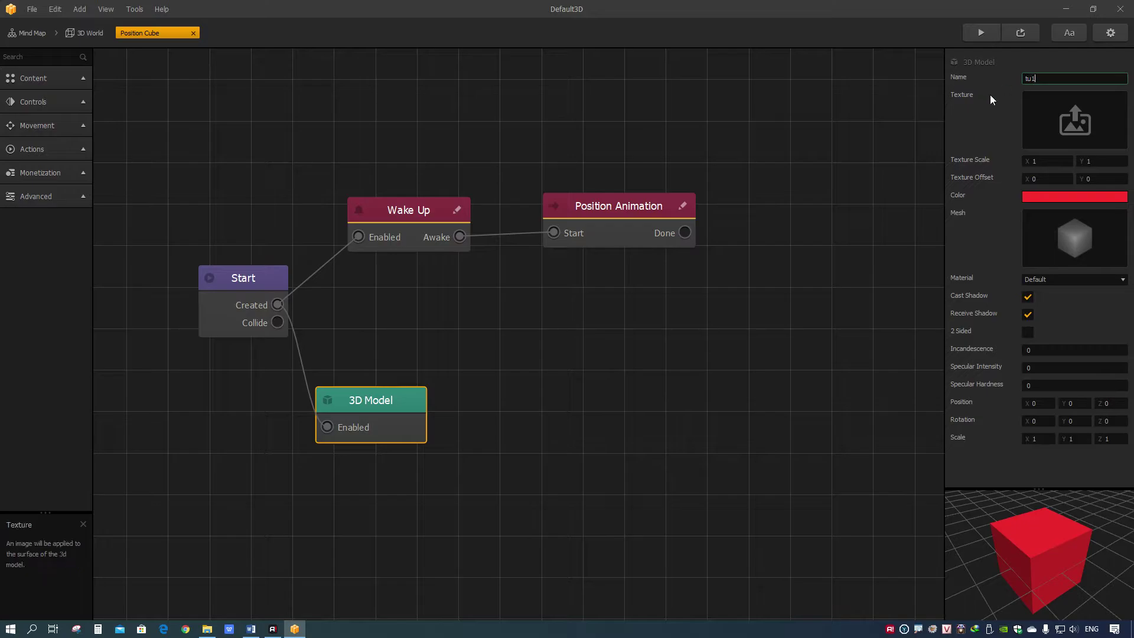
key(Return)
Step: Set the Position Animation node's Model Name to tu1 and close the Position Cube node map
click(608, 217)
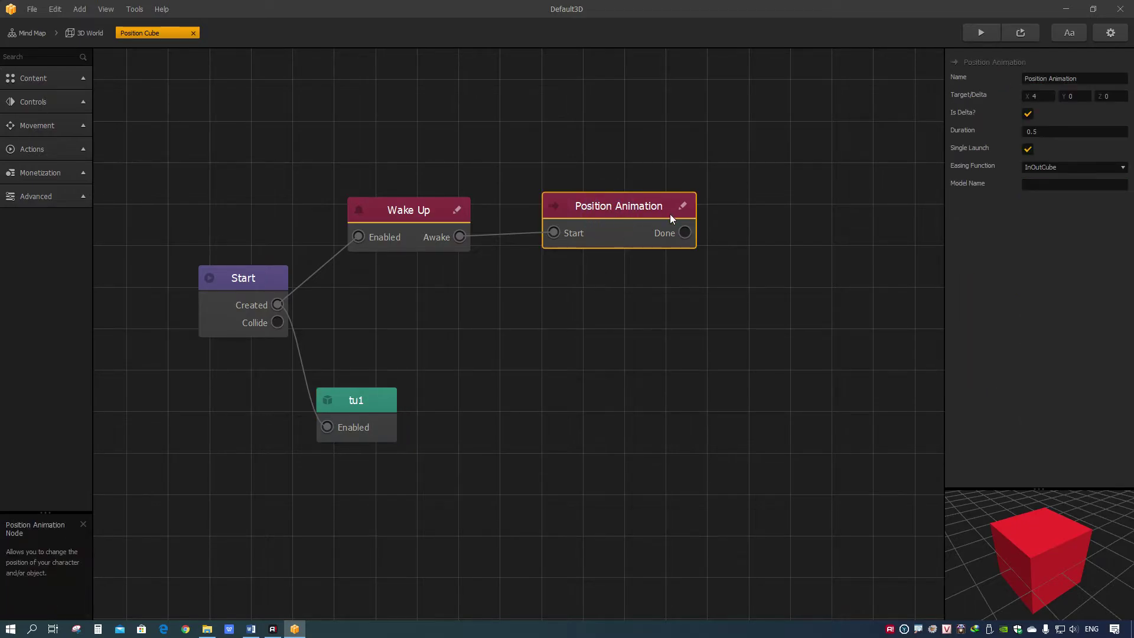
click(1045, 185)
key(Return)
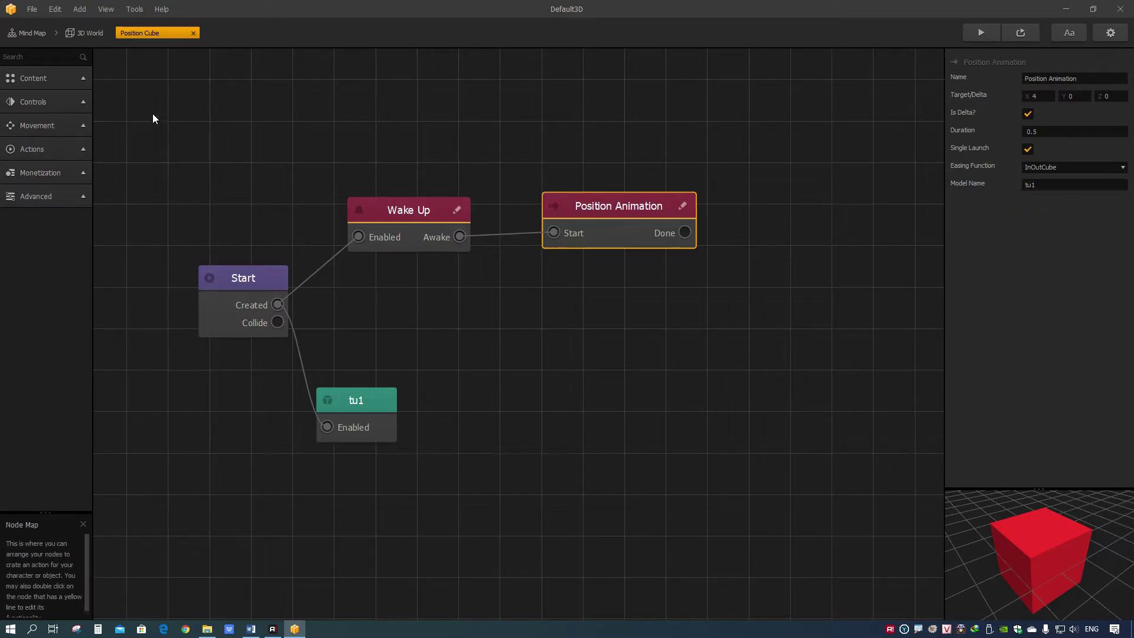
drag(635, 211, 666, 206)
click(193, 33)
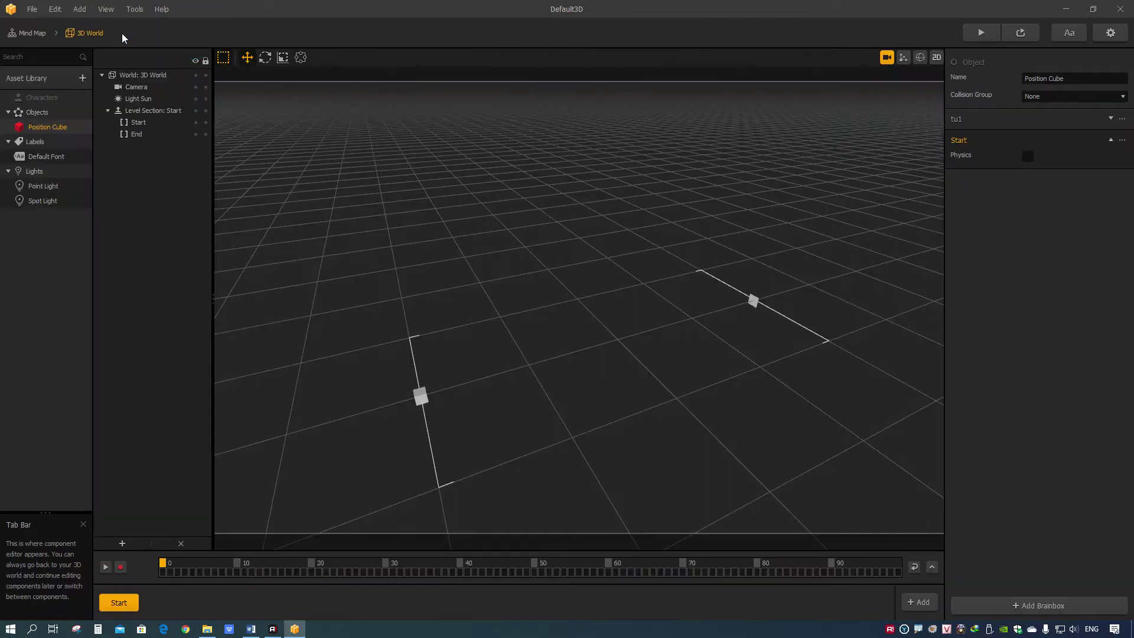
Step: Preview the Rotation Cube asset and add it to the asset library
click(82, 78)
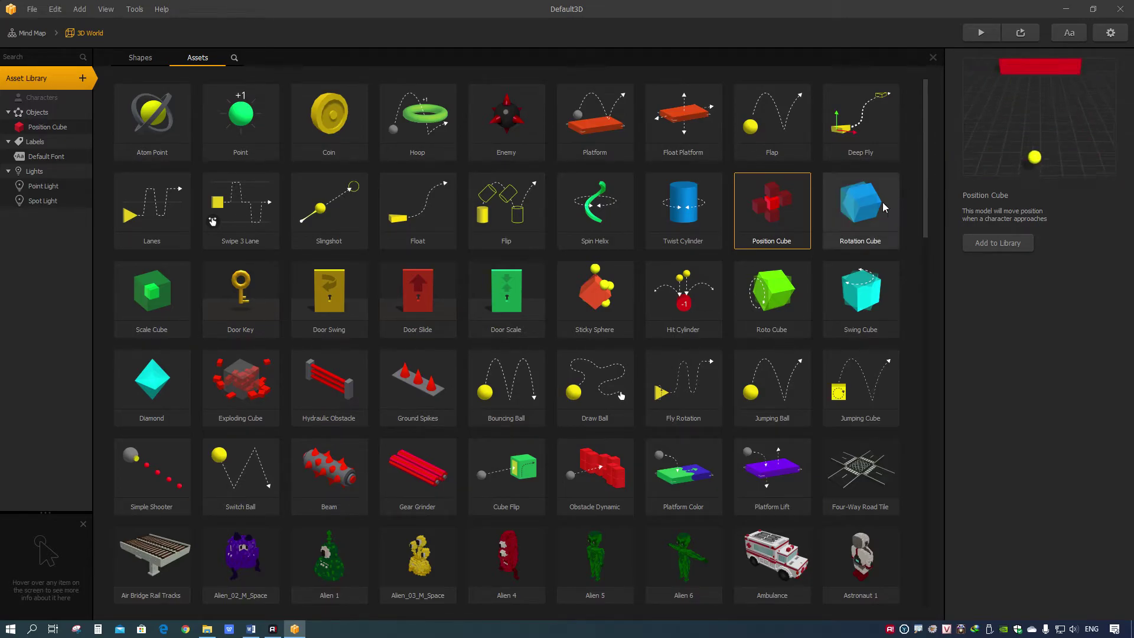
click(868, 214)
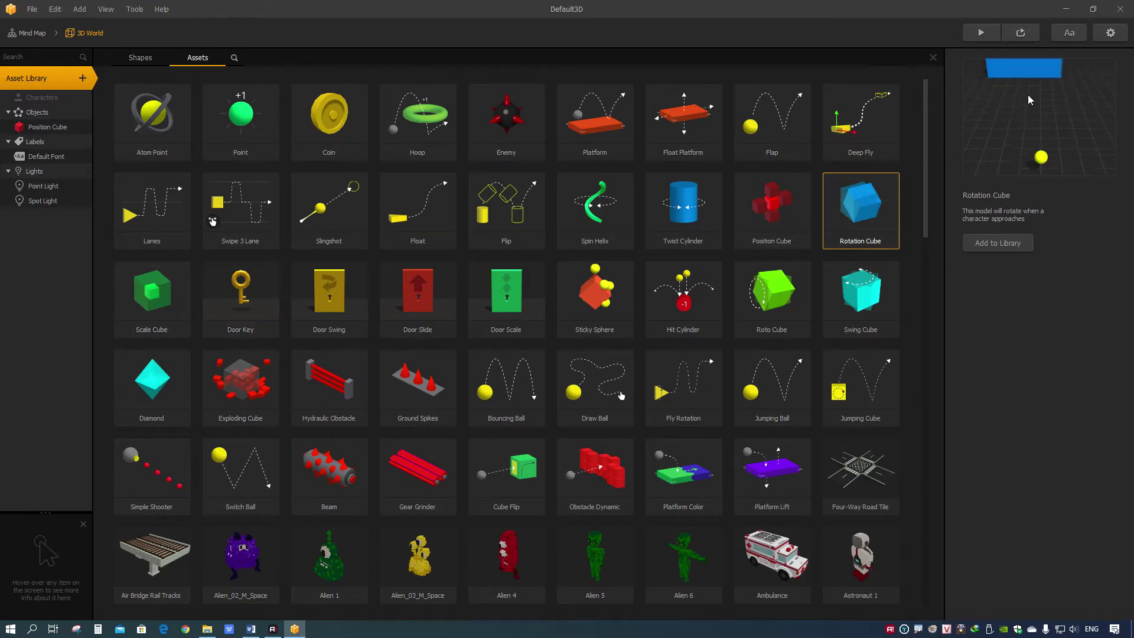
click(858, 211)
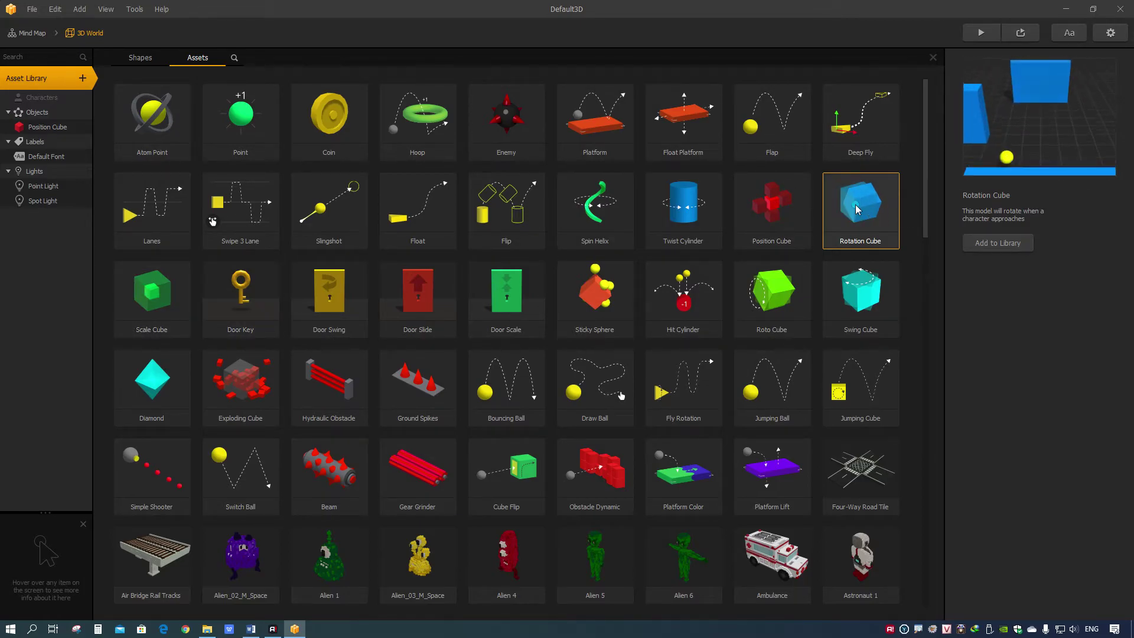
Step: Delete the Position Cube object from the asset library
click(49, 127)
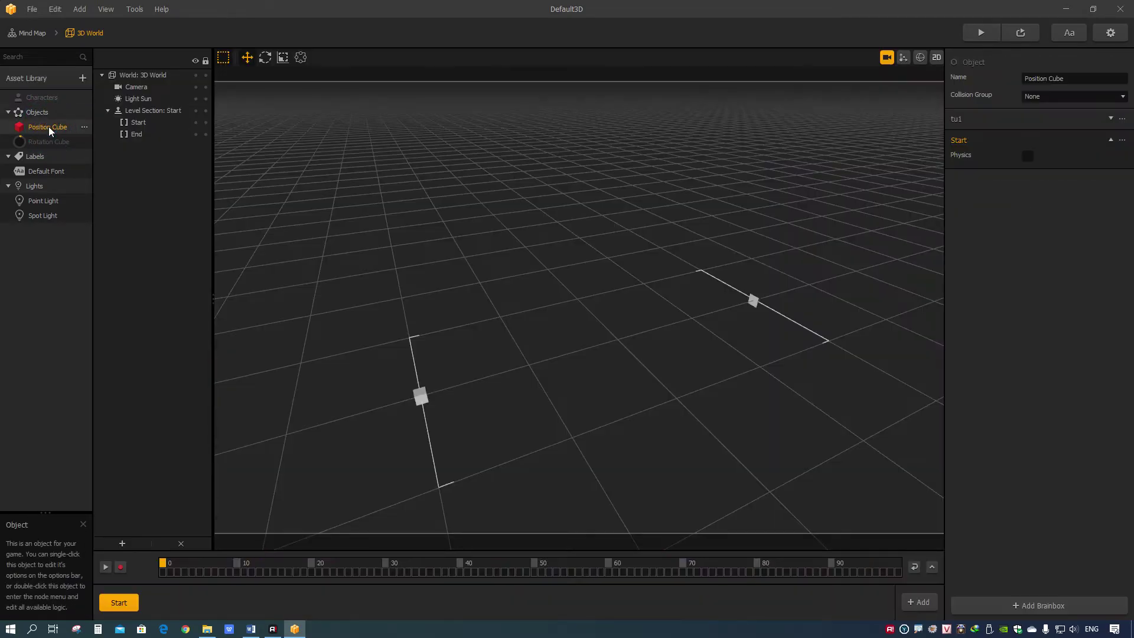
key(Delete)
click(534, 310)
click(34, 136)
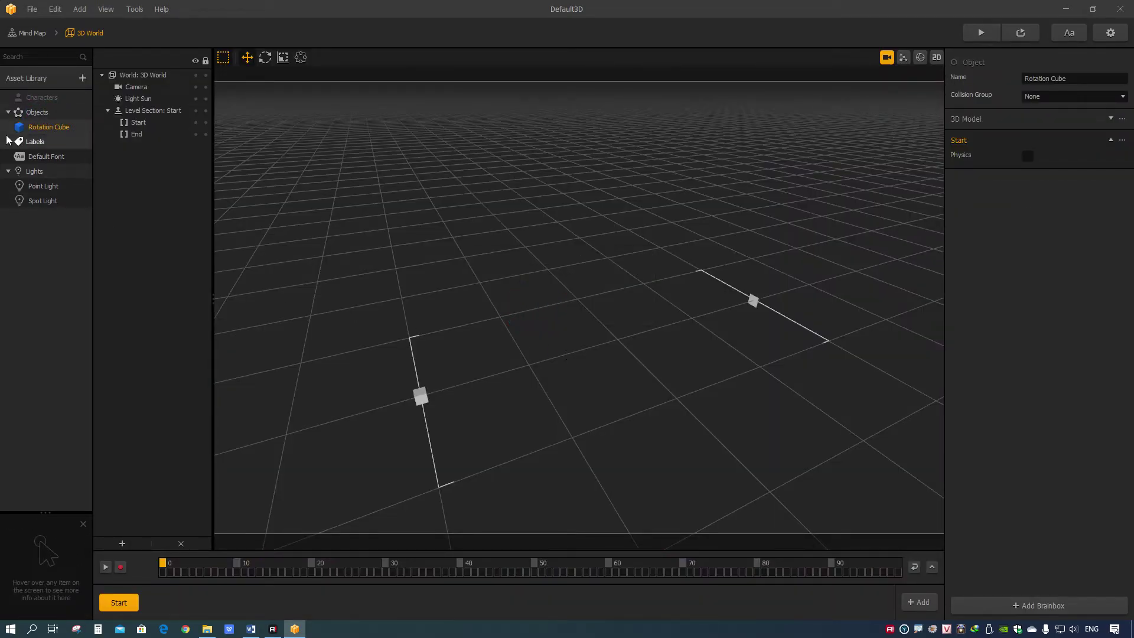
Step: Open the Rotation Cube's node map and move the Wake Up and Rotation Animation nodes above Start and 3D Model
double_click(38, 128)
drag(597, 299, 601, 236)
drag(443, 228, 460, 244)
scroll(464, 254, up, 2)
click(673, 228)
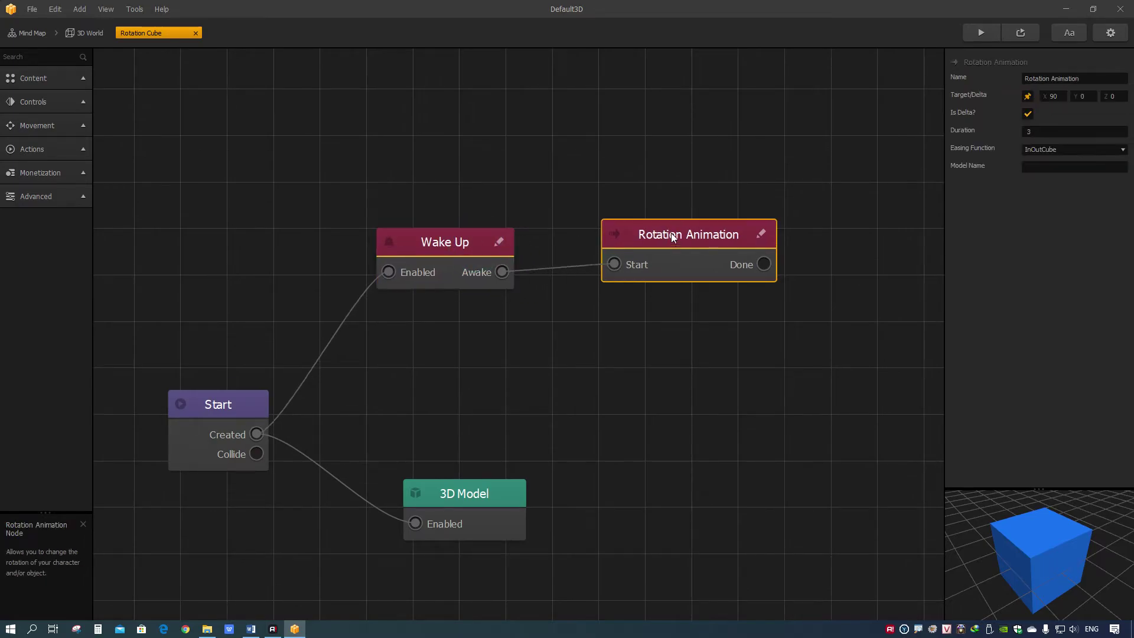
drag(674, 228, 671, 218)
Step: Search the nodes for "rota", place a second Rotation Animation node above the existing one, and delete it
click(36, 56)
text(ro)
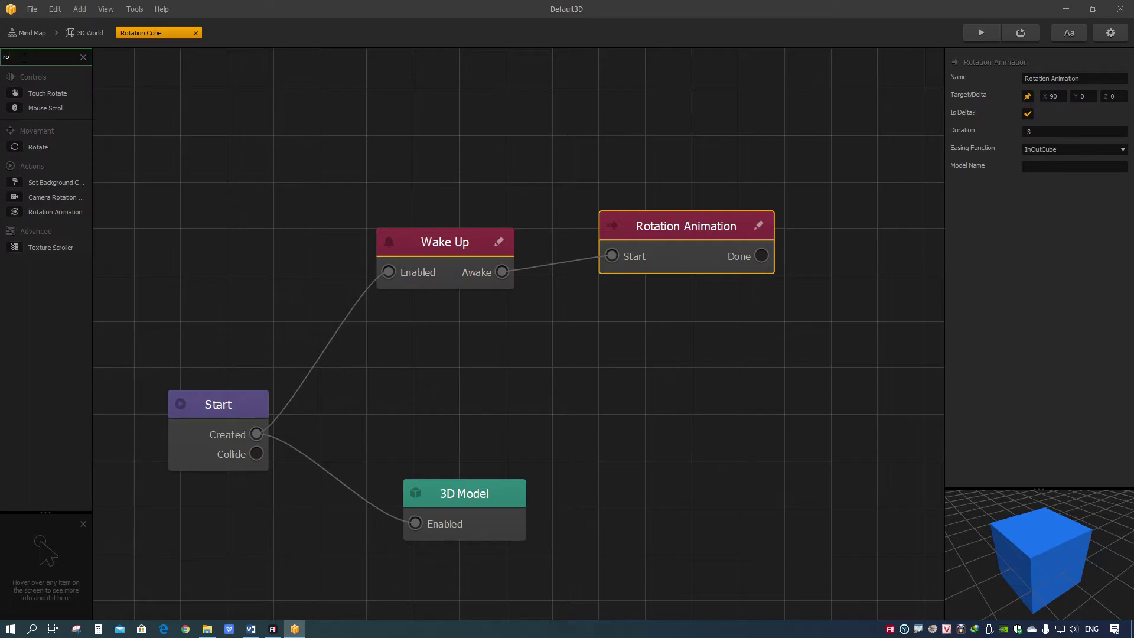
text(ta)
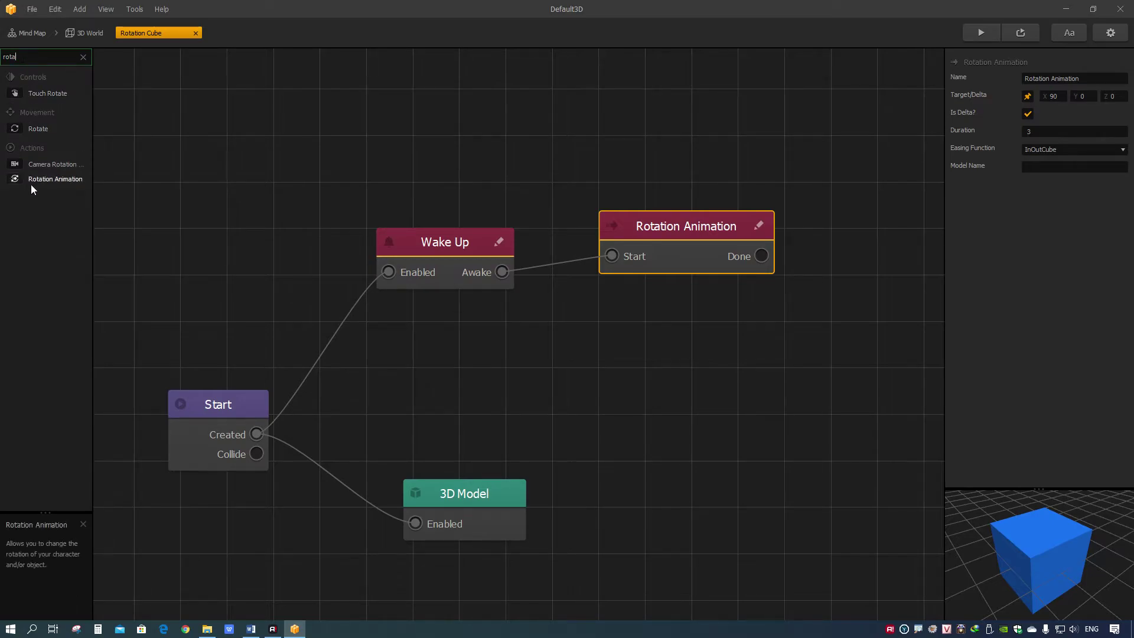
click(50, 182)
drag(321, 135, 320, 137)
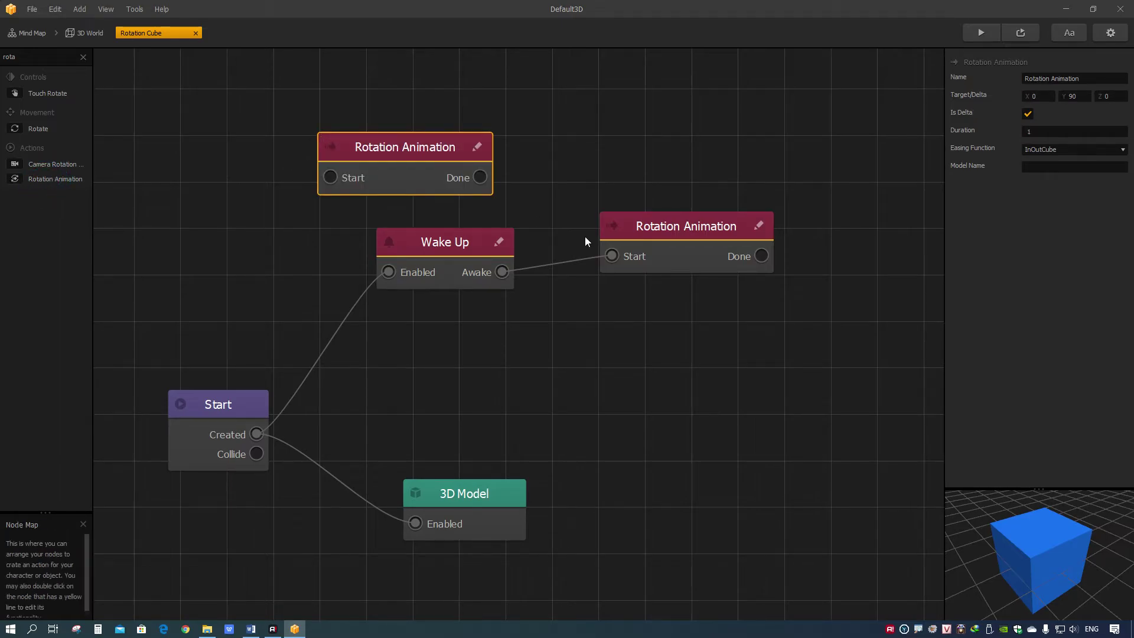
drag(406, 147, 687, 145)
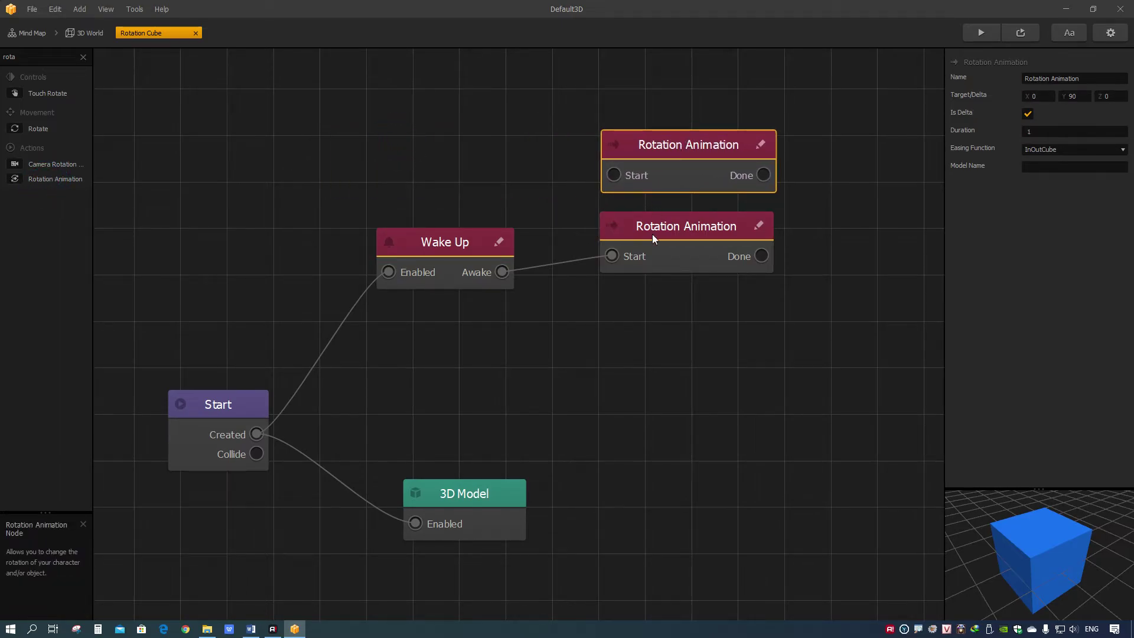
key(Delete)
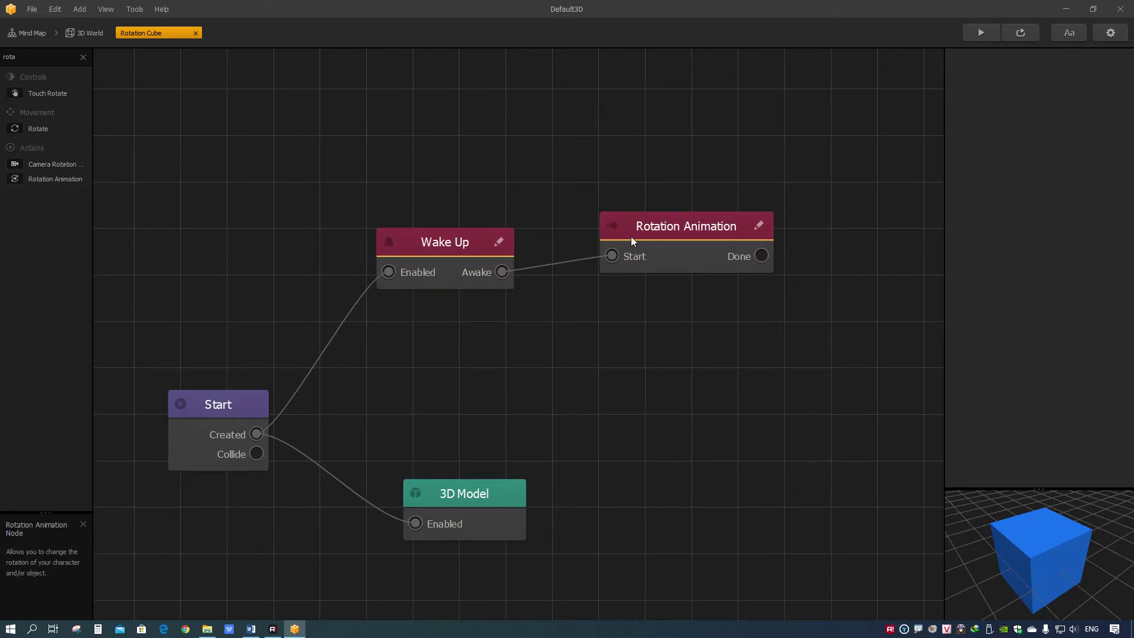
Step: Examine the Rotation Animation node's Target/Delta and Model Name fields, and set its Duration to 1
click(657, 225)
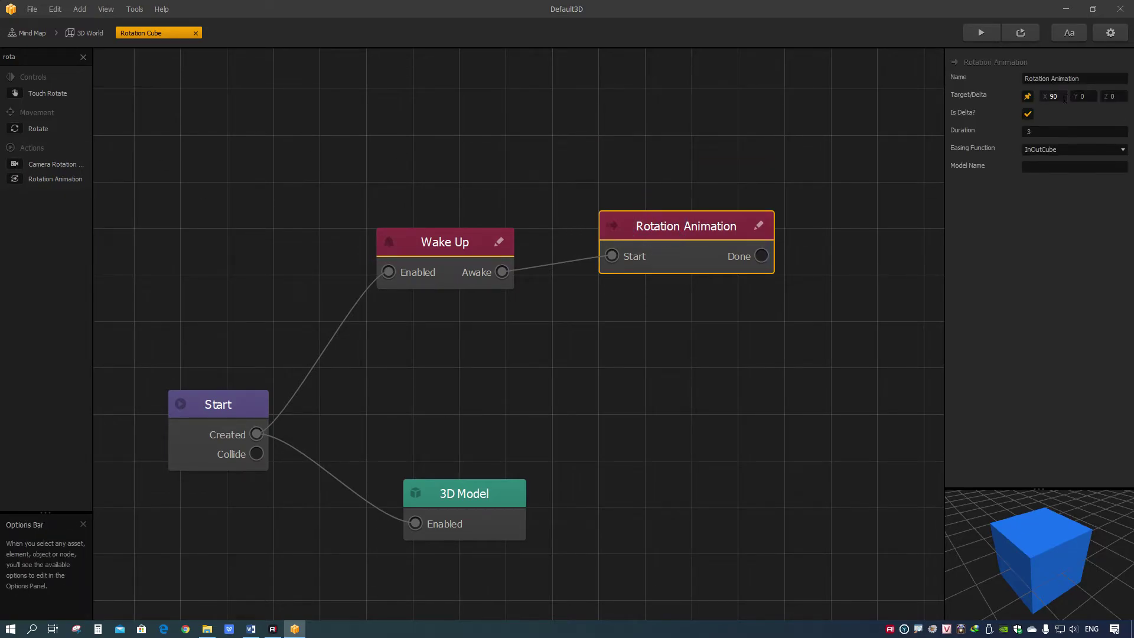
click(1054, 96)
click(1055, 132)
click(1035, 167)
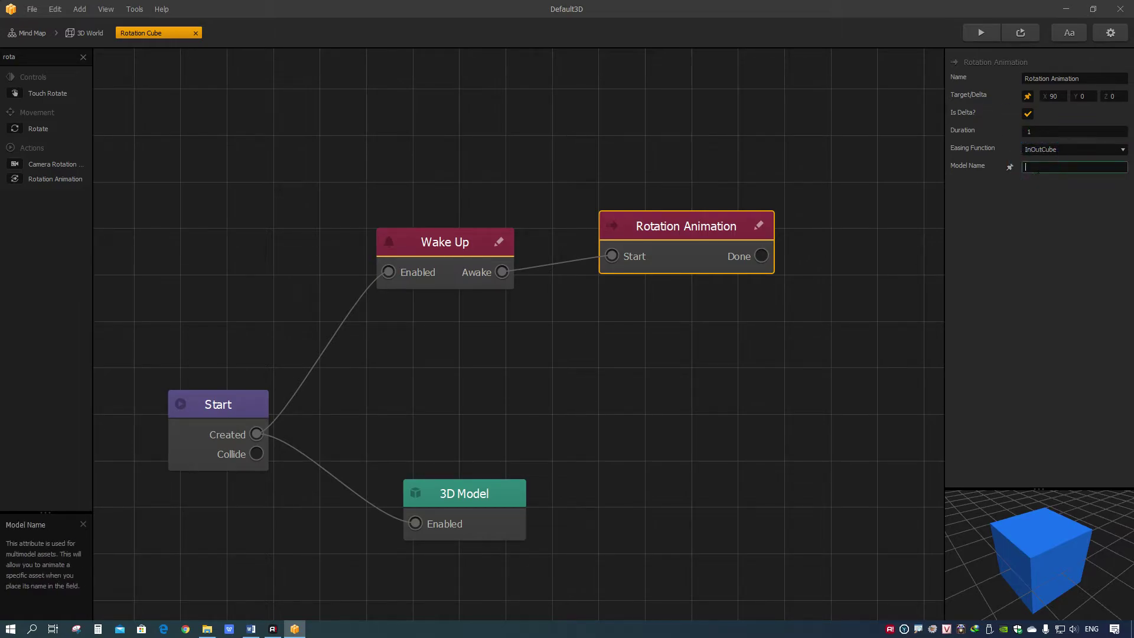
Step: Return to the 3D World and add the Scale Cube asset to the library's Objects
click(86, 32)
click(40, 113)
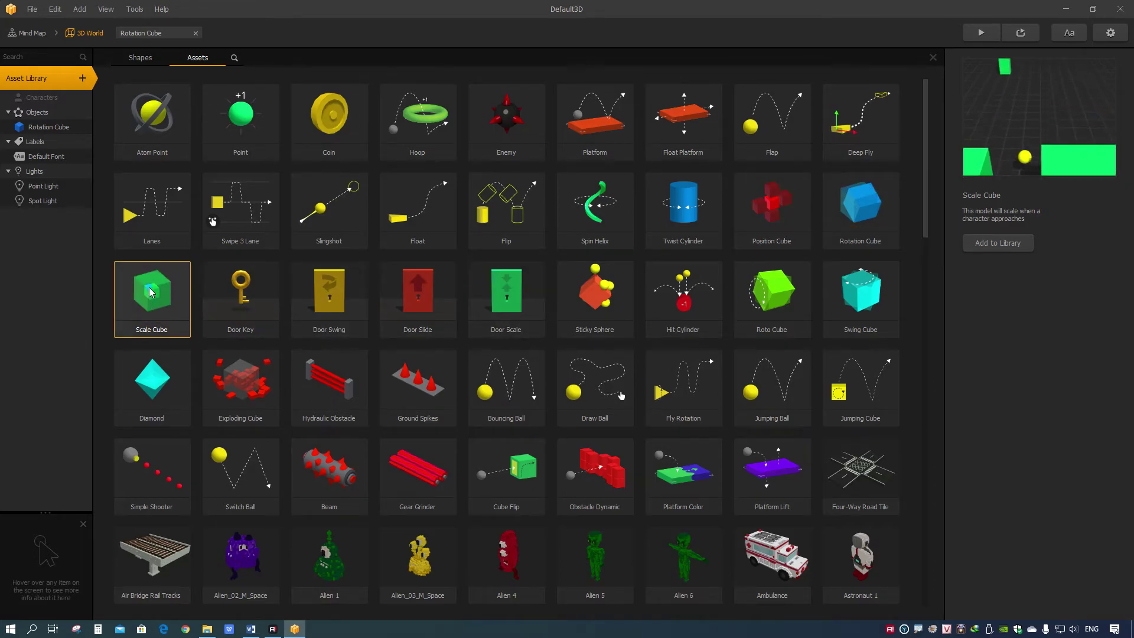
drag(150, 292, 49, 148)
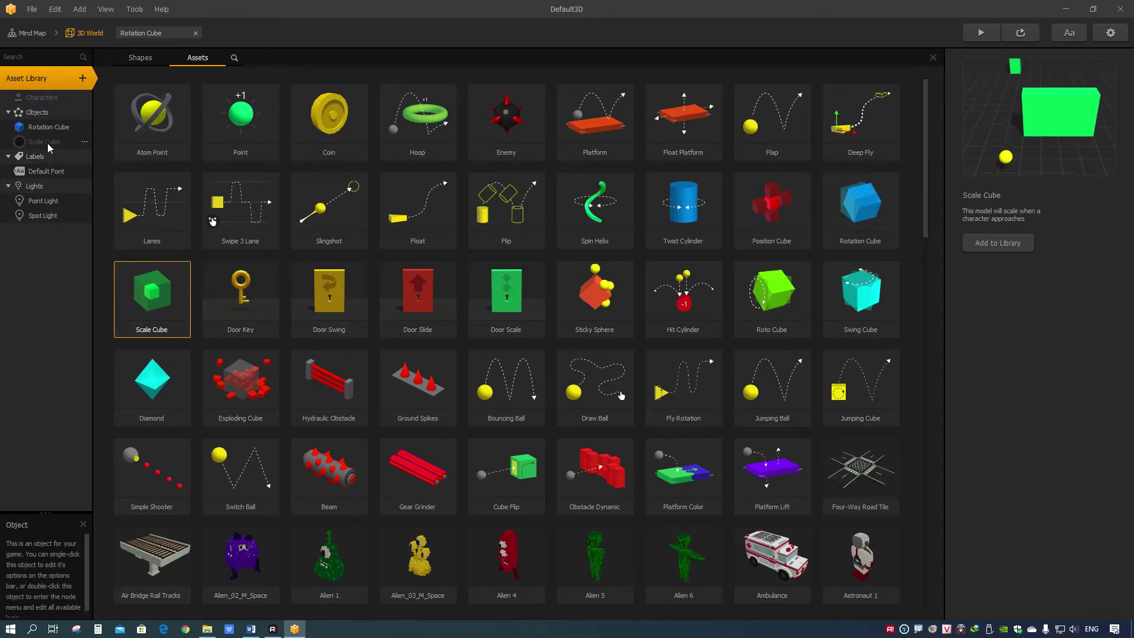
Step: Open the Scale Cube's node map and move the Wake Up and Scale Animation nodes above Start and 3D Model
click(45, 145)
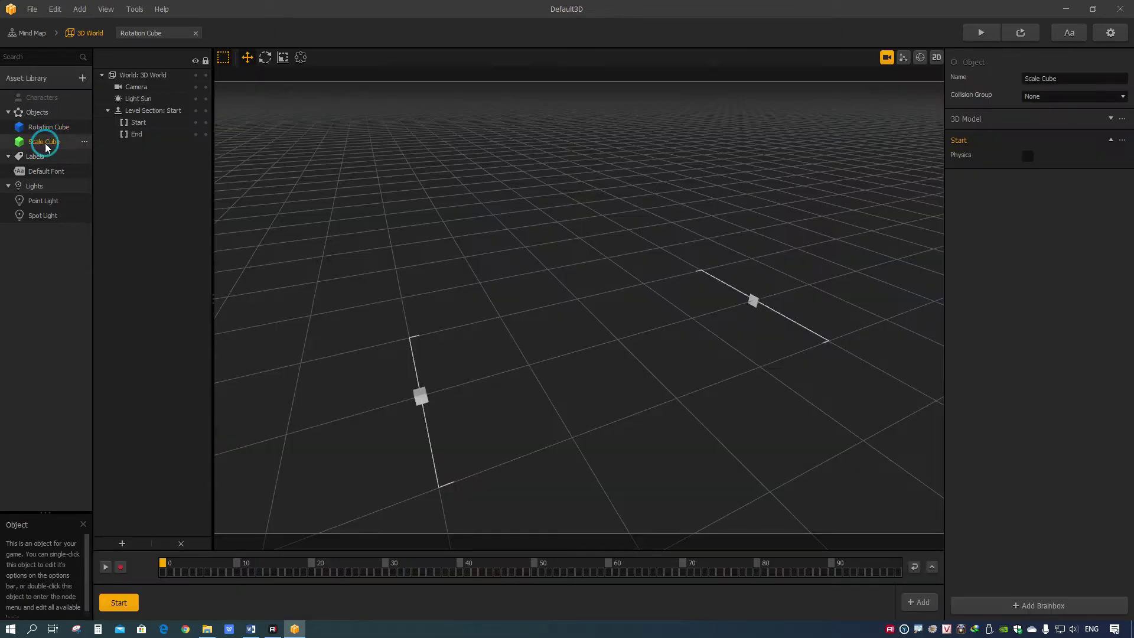
double_click(45, 144)
drag(478, 314, 450, 244)
drag(603, 311, 618, 242)
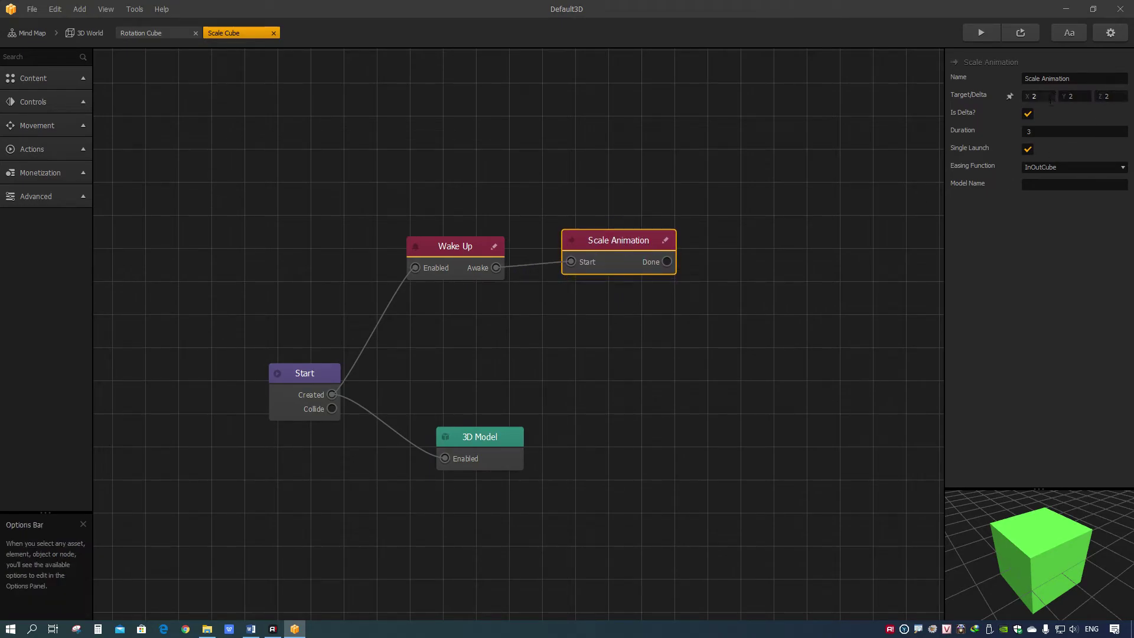
Step: Examine the Scale Animation node's X, Y and Z Target/Delta values
click(1038, 95)
click(1111, 95)
click(630, 319)
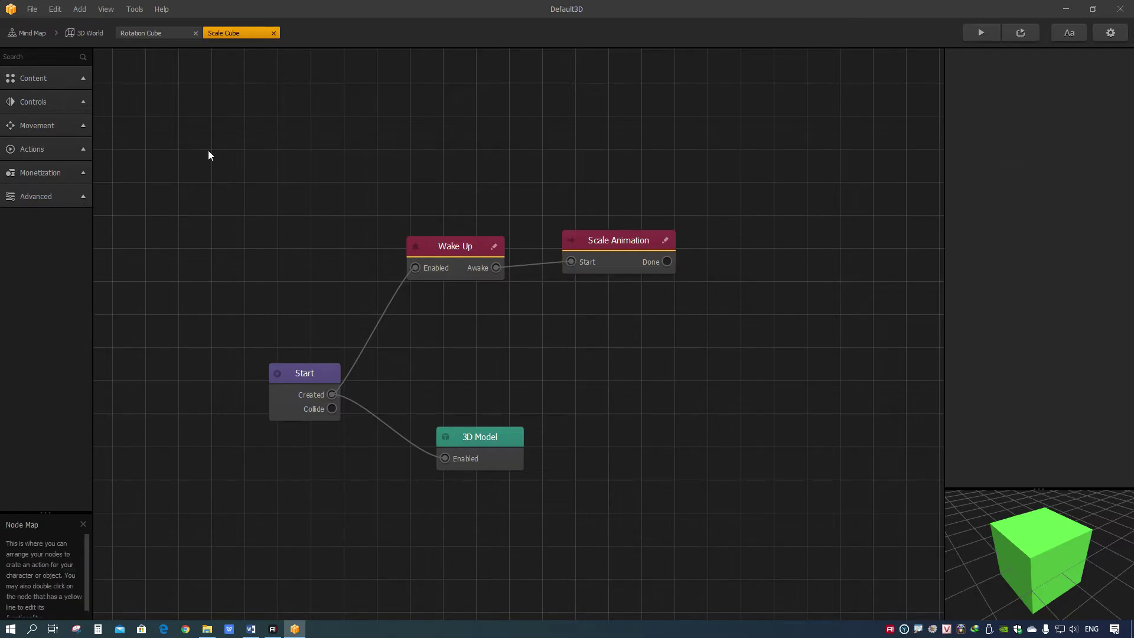
Step: Search the node list for "scale" and clear the search
click(56, 56)
text(scl)
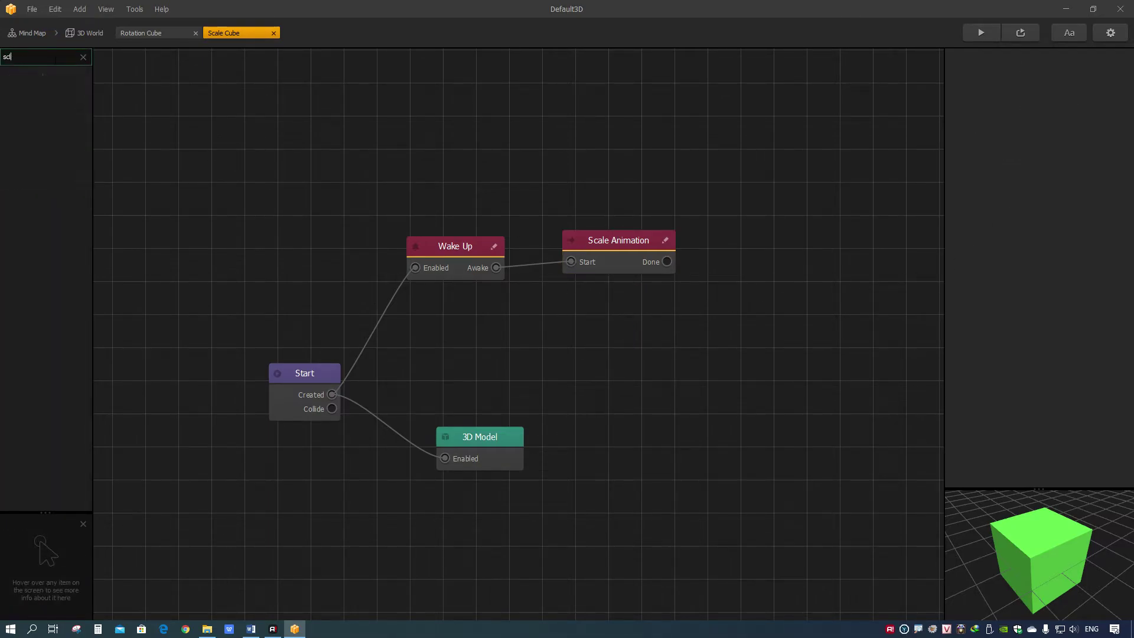
key(BackSpace)
text(ale)
click(83, 57)
Step: Add Position Animation, Rotation Animation, Scale Animation and Color Animation nodes from the Actions category to the Scale Cube's node map
click(45, 155)
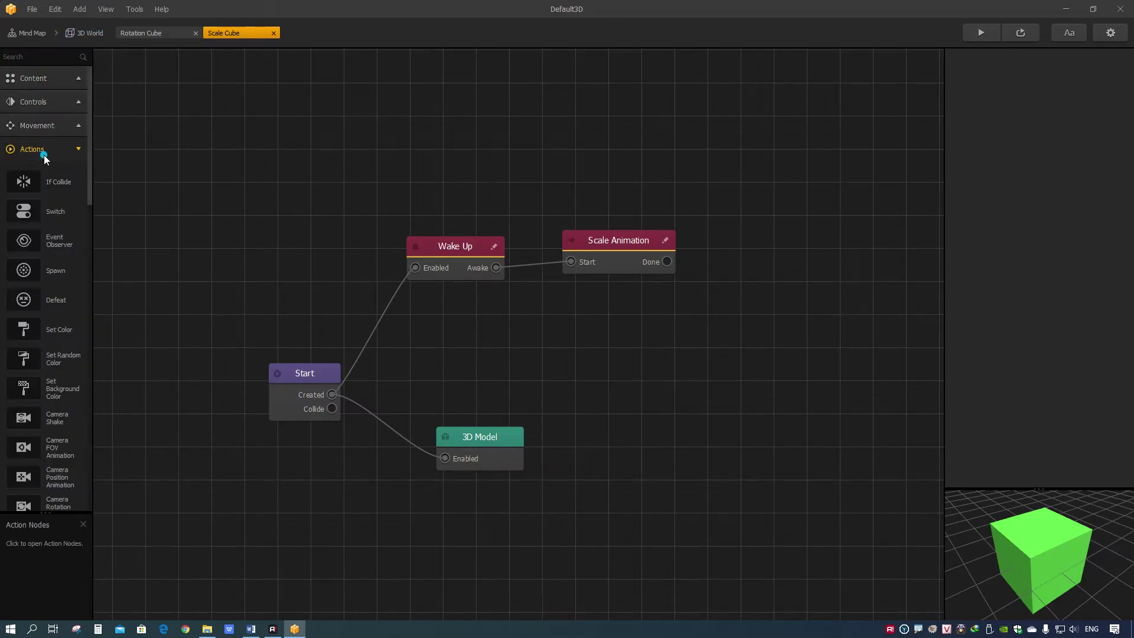
scroll(74, 306, down, 8)
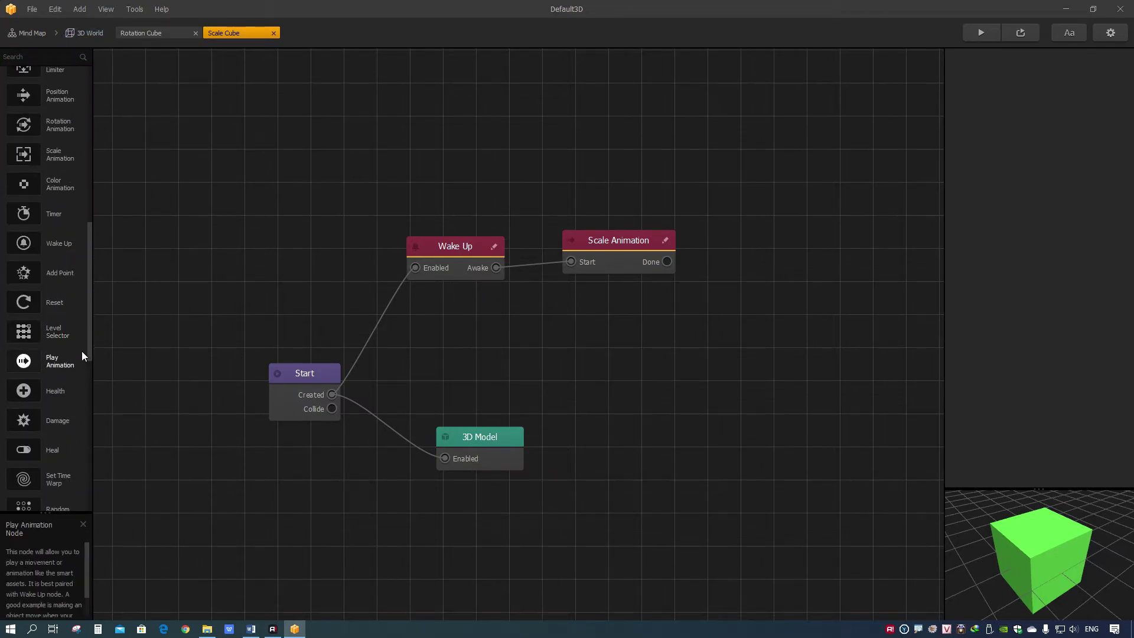
scroll(78, 364, down, 10)
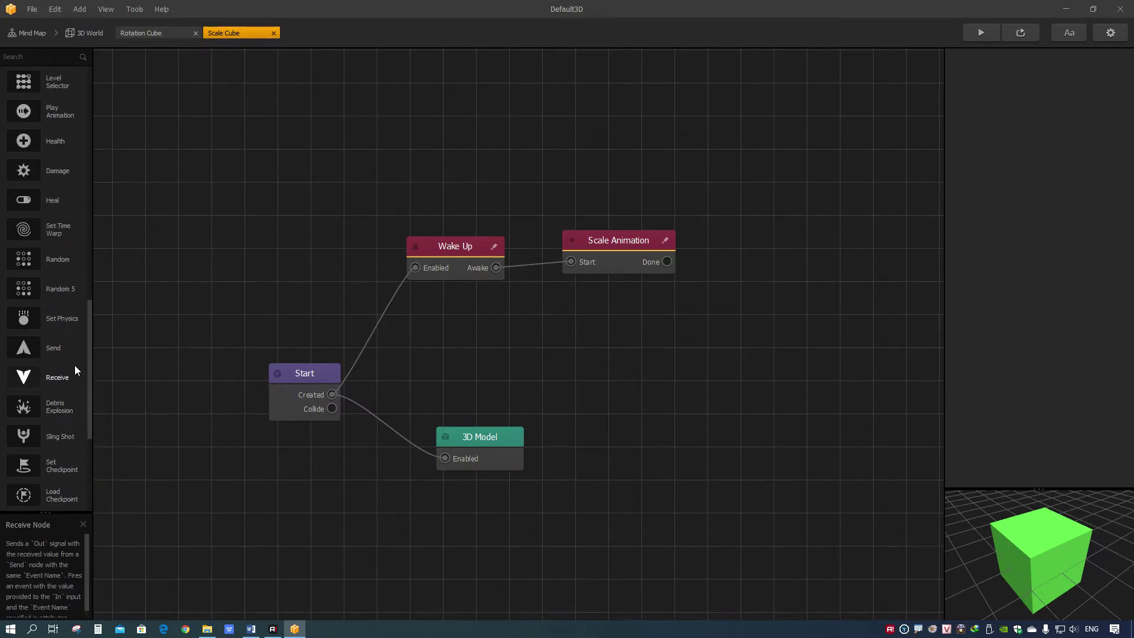
scroll(75, 367, up, 6)
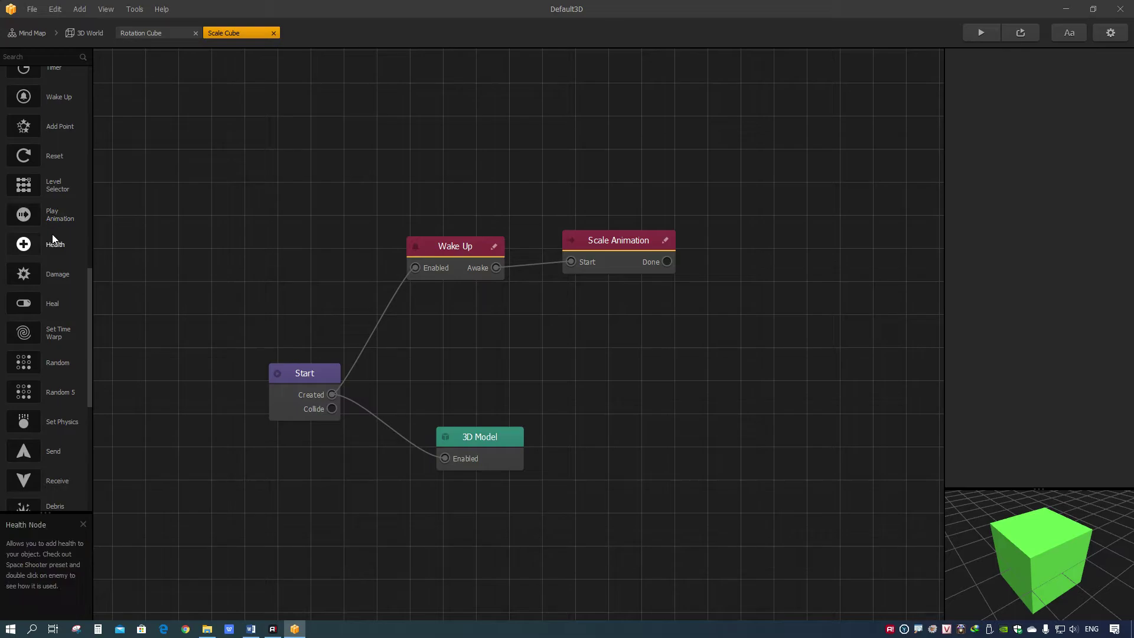
scroll(55, 377, down, 6)
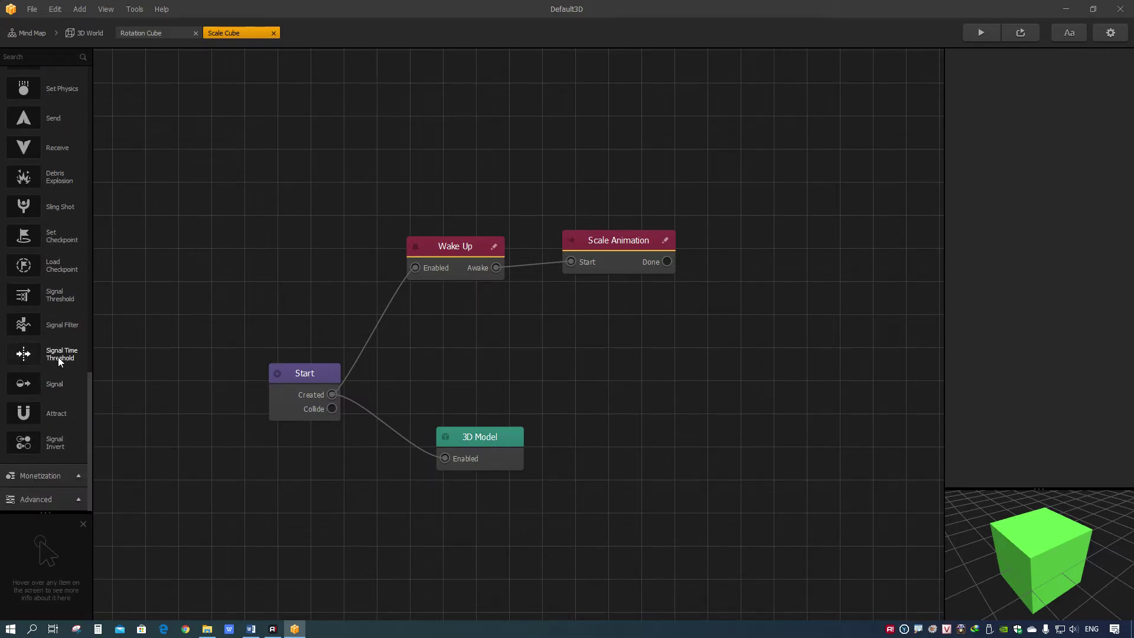
scroll(58, 357, up, 7)
scroll(58, 357, up, 4)
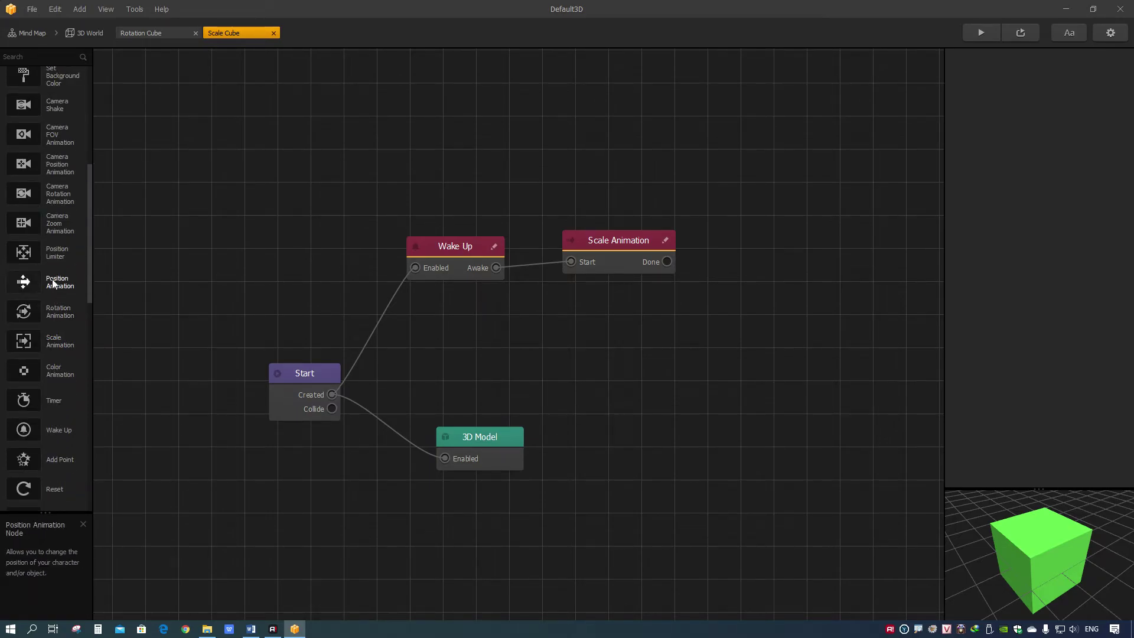
drag(32, 280, 177, 223)
drag(28, 313, 178, 319)
drag(24, 341, 155, 391)
drag(73, 400, 176, 470)
Step: Arrange the four new animation nodes in a column beside the Start node
drag(250, 301, 195, 289)
drag(212, 219, 171, 217)
drag(187, 298, 175, 296)
drag(203, 388, 156, 374)
drag(219, 474, 152, 441)
drag(207, 213, 174, 216)
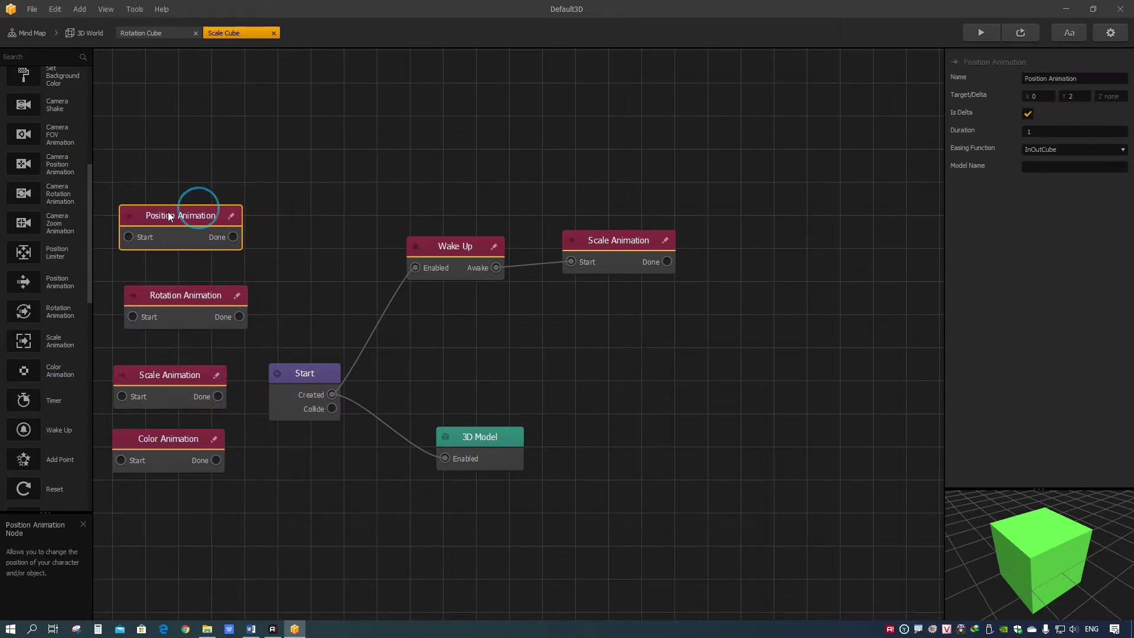
Step: Compare the connected Scale Animation node's settings with those of the new Scale, Rotation and Position Animation nodes
click(626, 238)
click(172, 381)
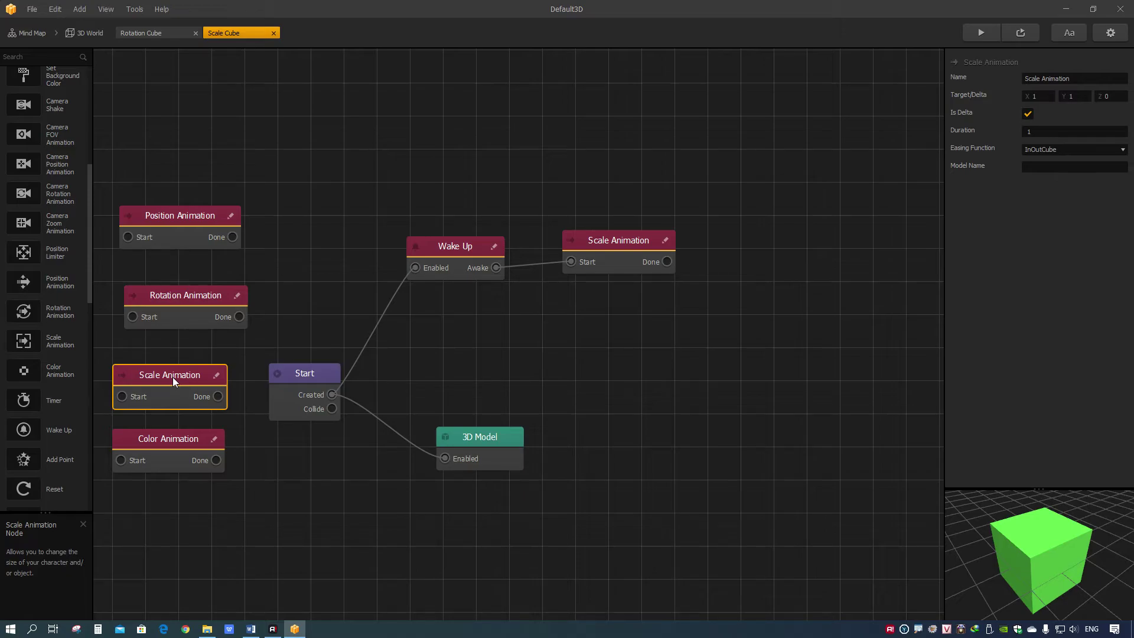
drag(189, 295, 176, 299)
drag(157, 217, 155, 224)
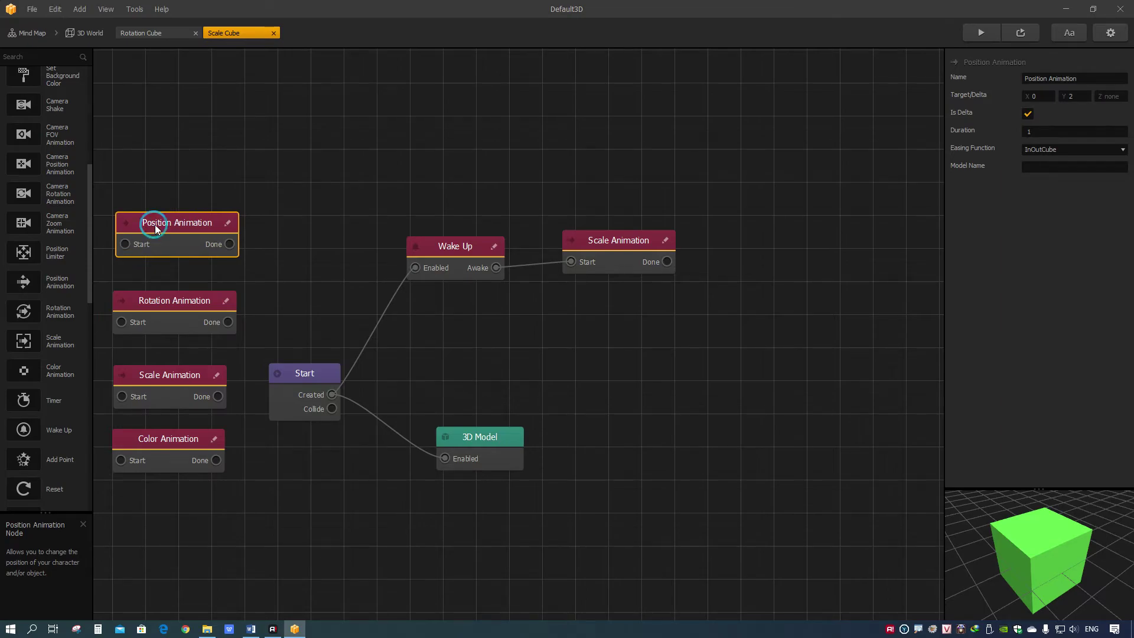
Step: Return to the 3D World and delete the Rotation Cube and Scale Cube objects from the asset library
click(85, 33)
key(Delete)
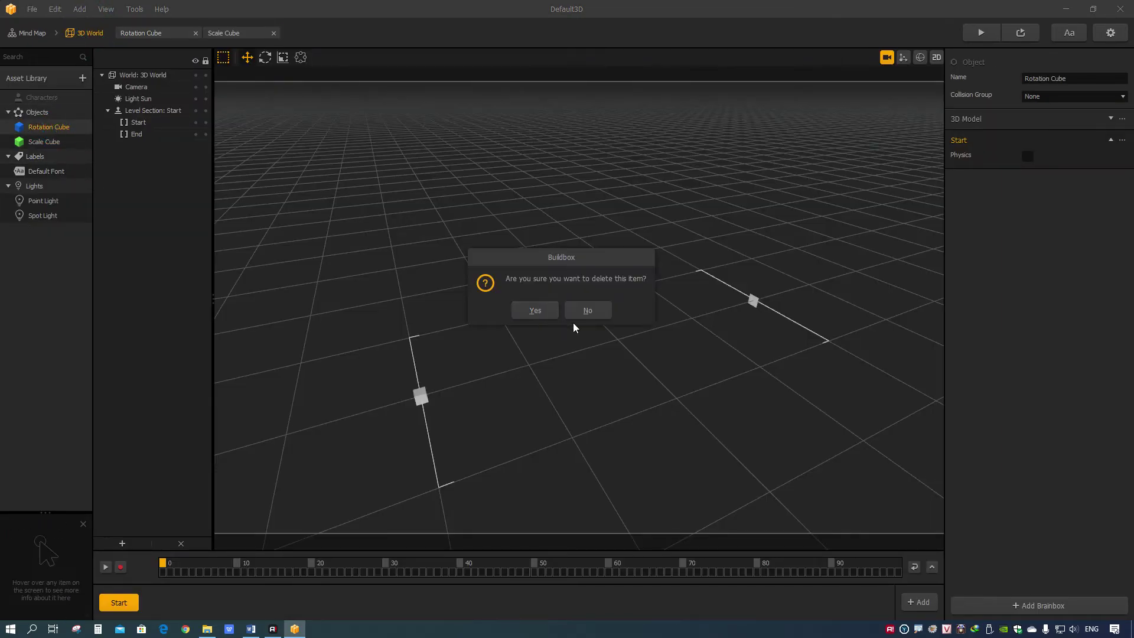
click(534, 309)
key(Delete)
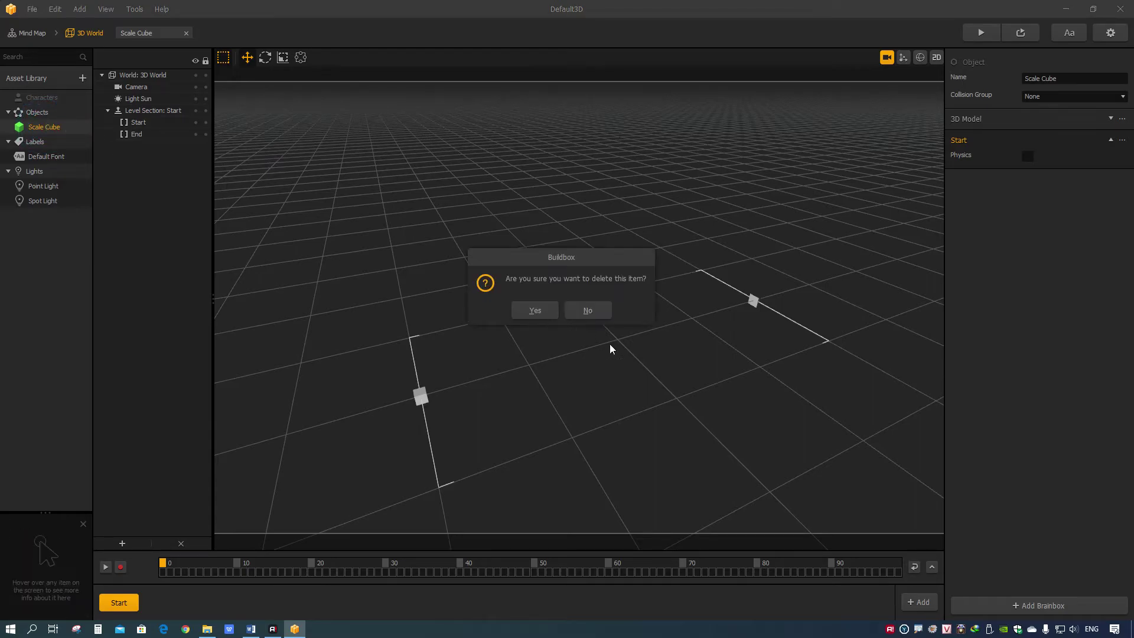
click(520, 310)
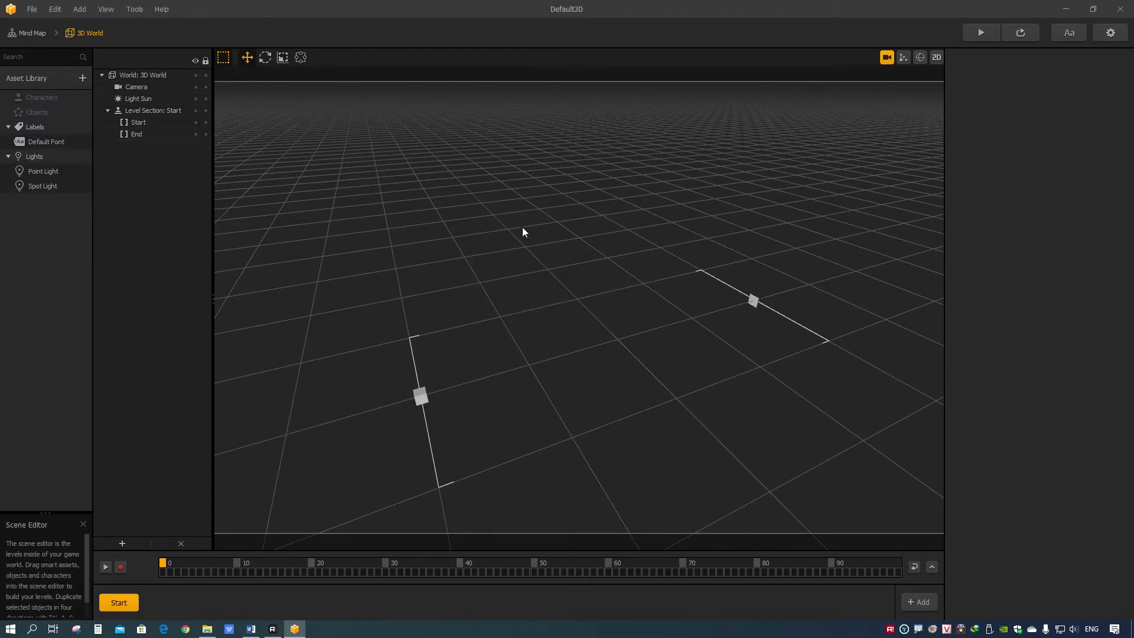